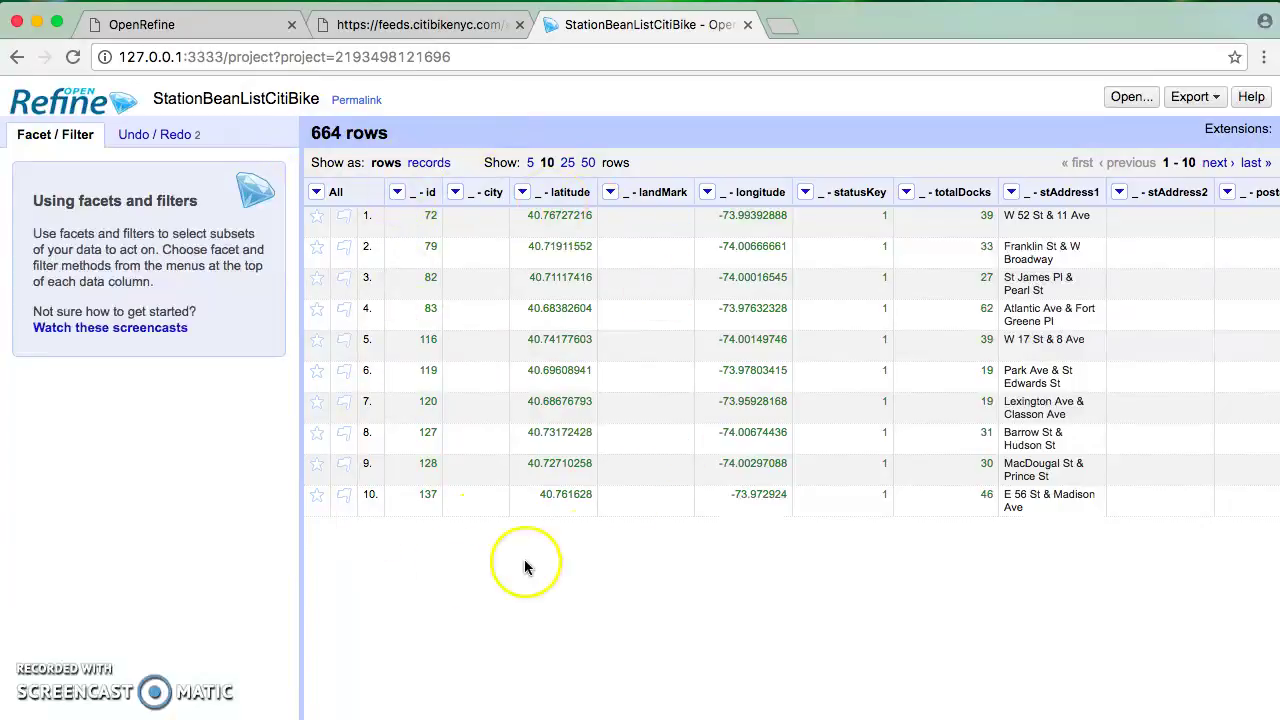
Step: Display 50 rows per page of the 664-row station table and scroll through it
left_click(588, 163)
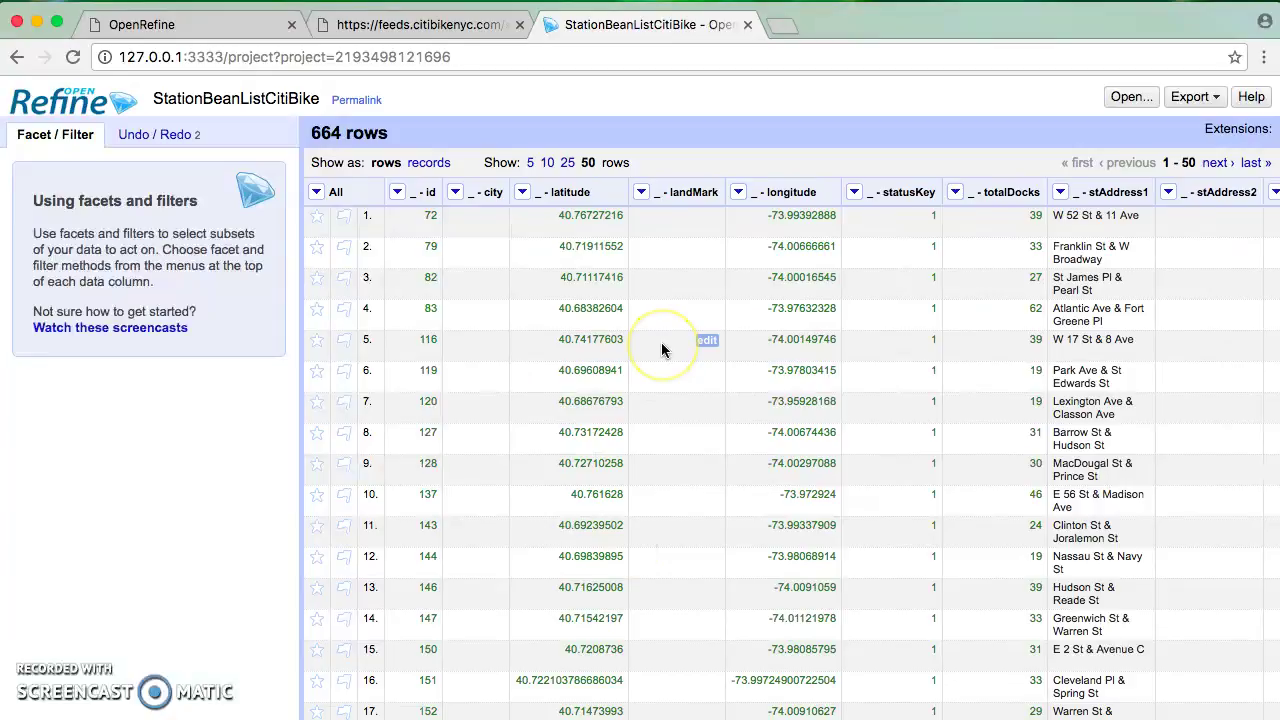
scroll(661, 349, "down", 10)
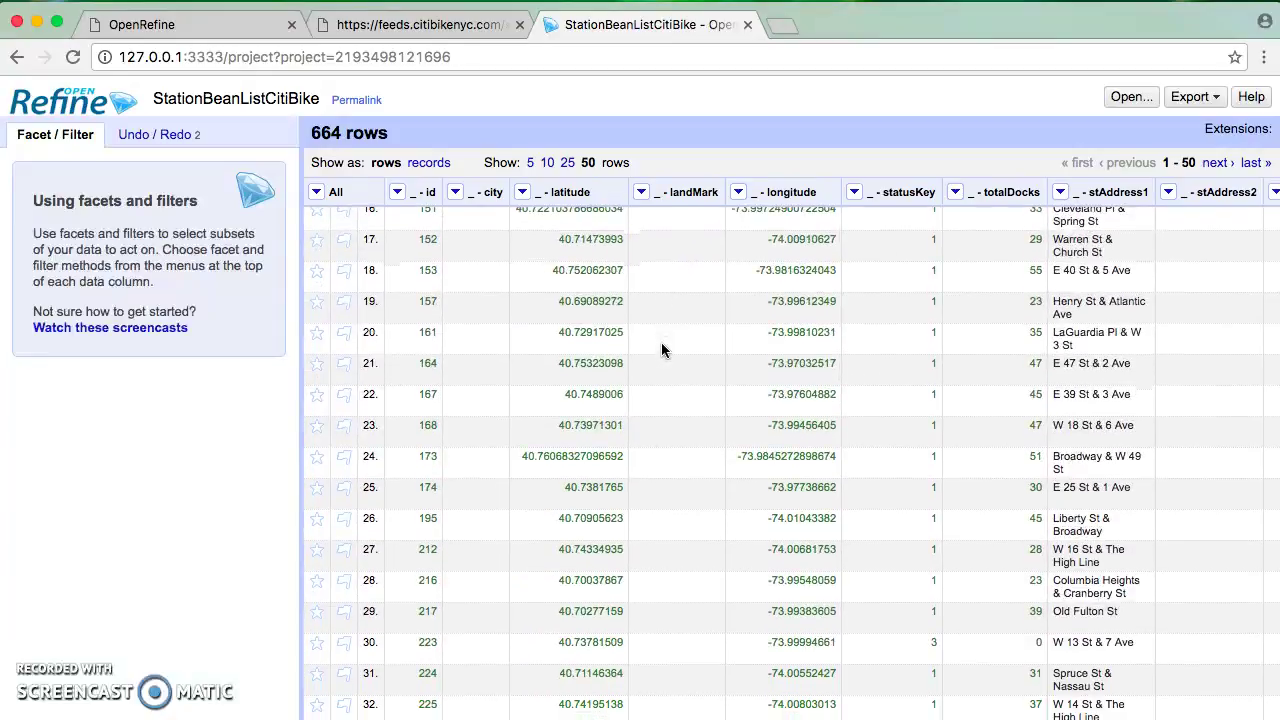
scroll(661, 345, "up", 10)
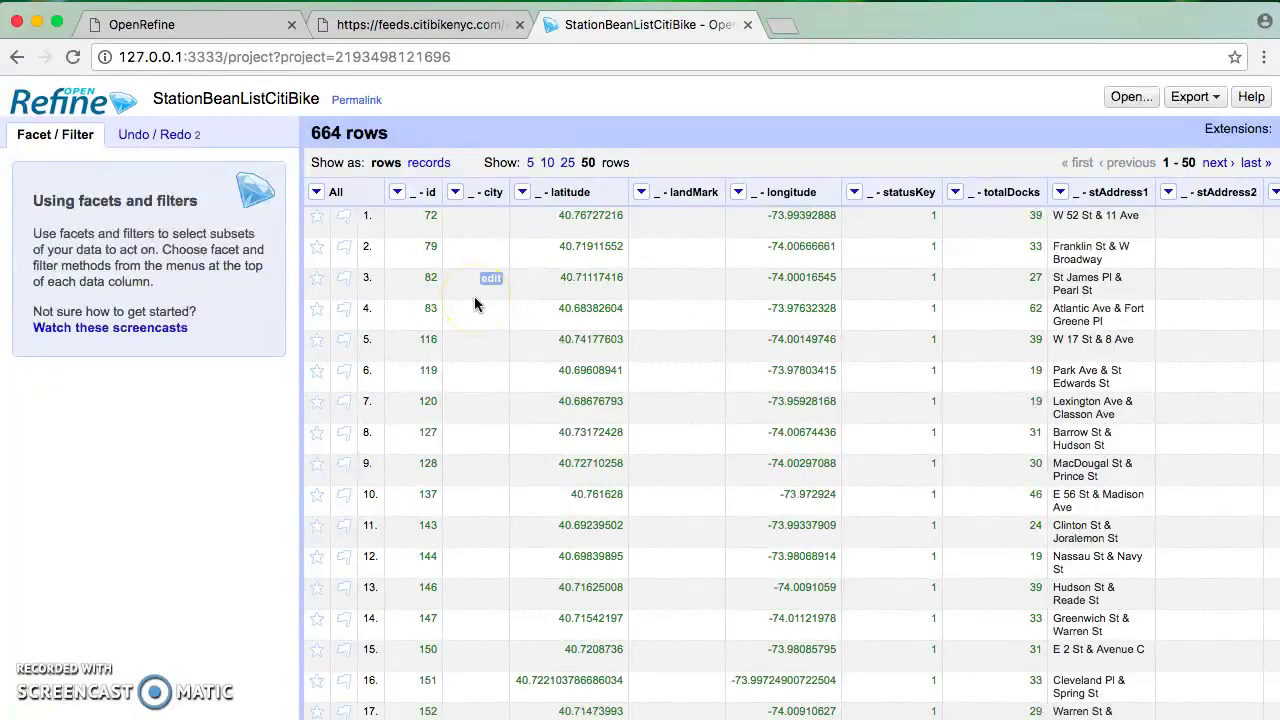
Step: Return to the OpenRefine home page and begin a new project, dismissing the missing-file warning
left_click(52, 102)
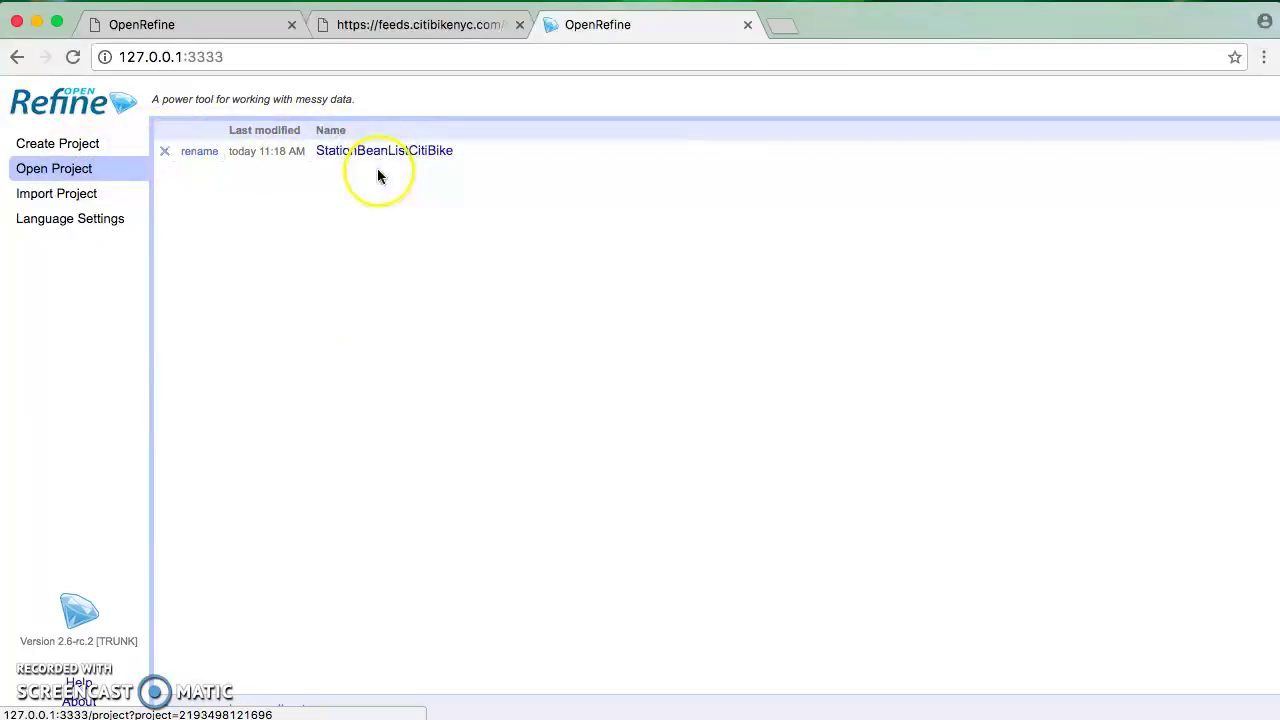
left_click(72, 146)
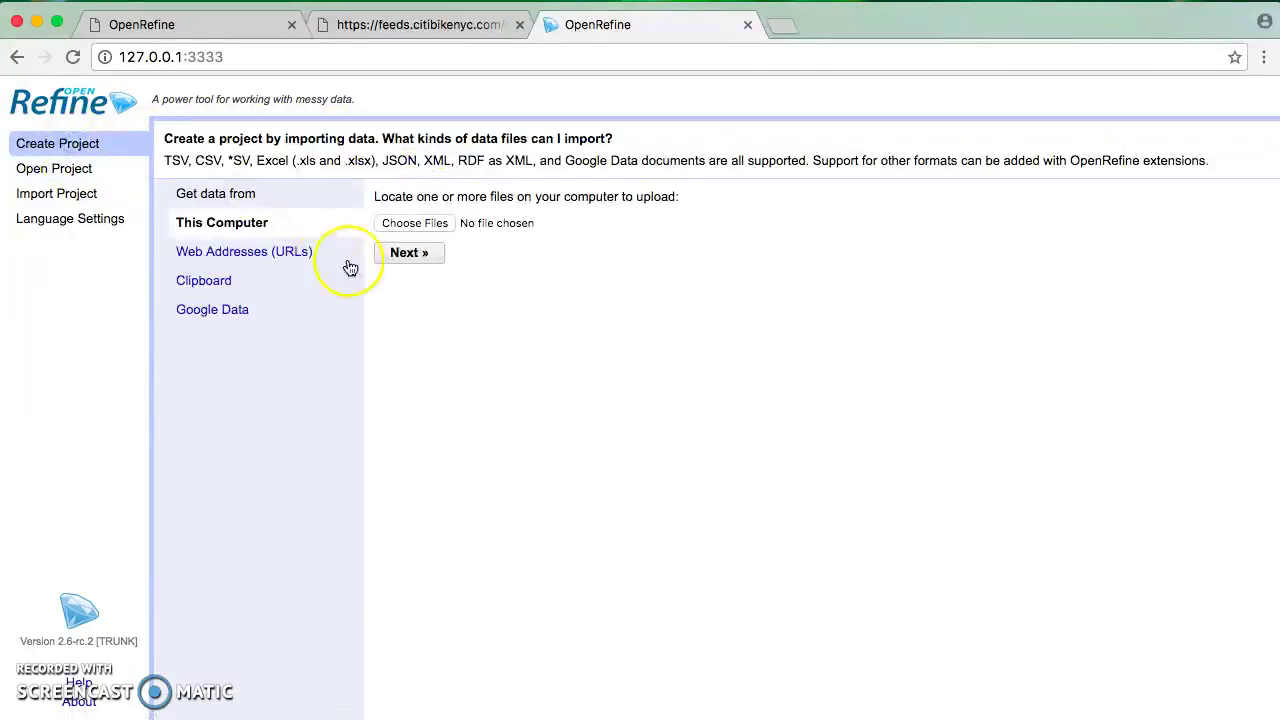
left_click(401, 255)
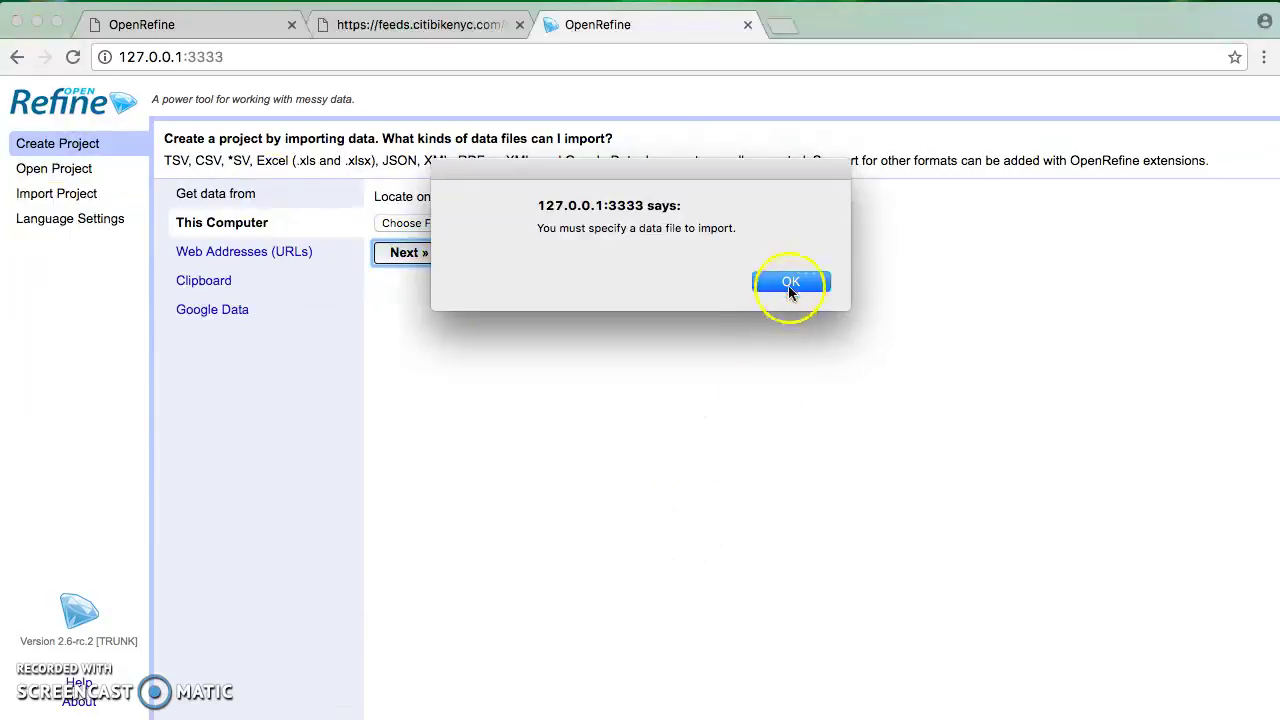
left_click(777, 282)
Step: Select 201609-citibike-tripdata.csv as the import file and continue to the parsing preview
left_click(415, 223)
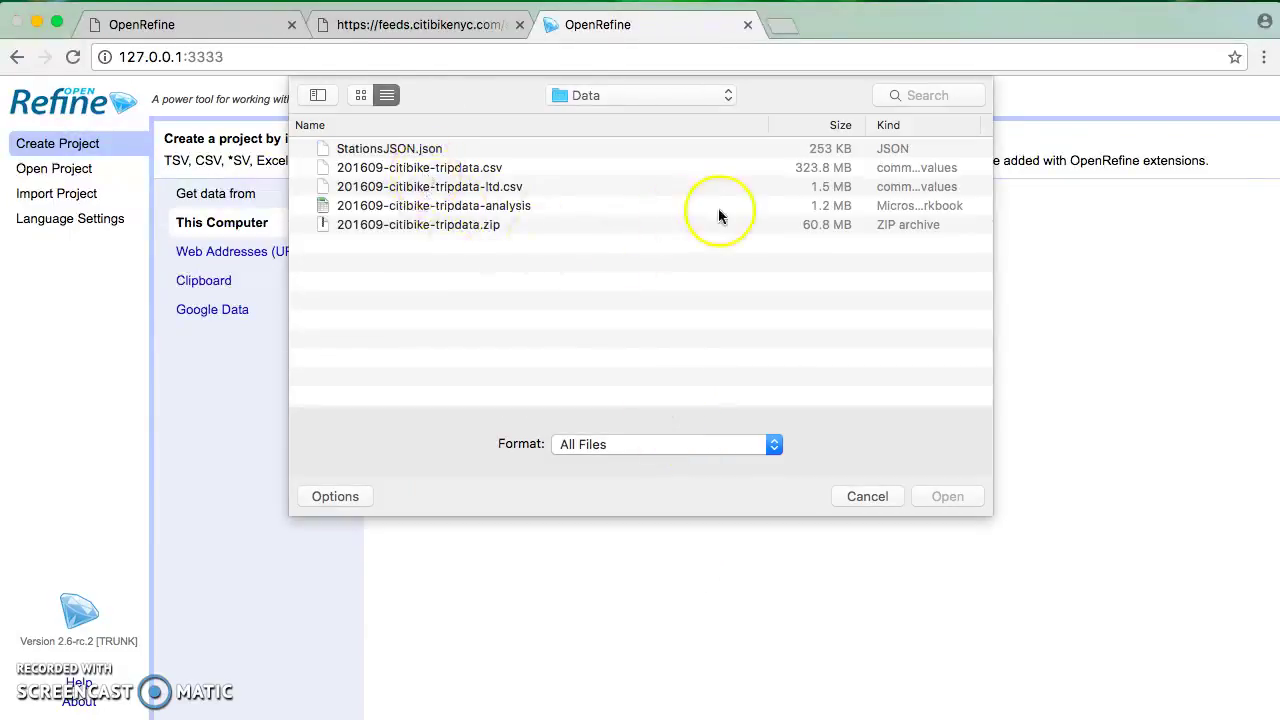
left_click(812, 170)
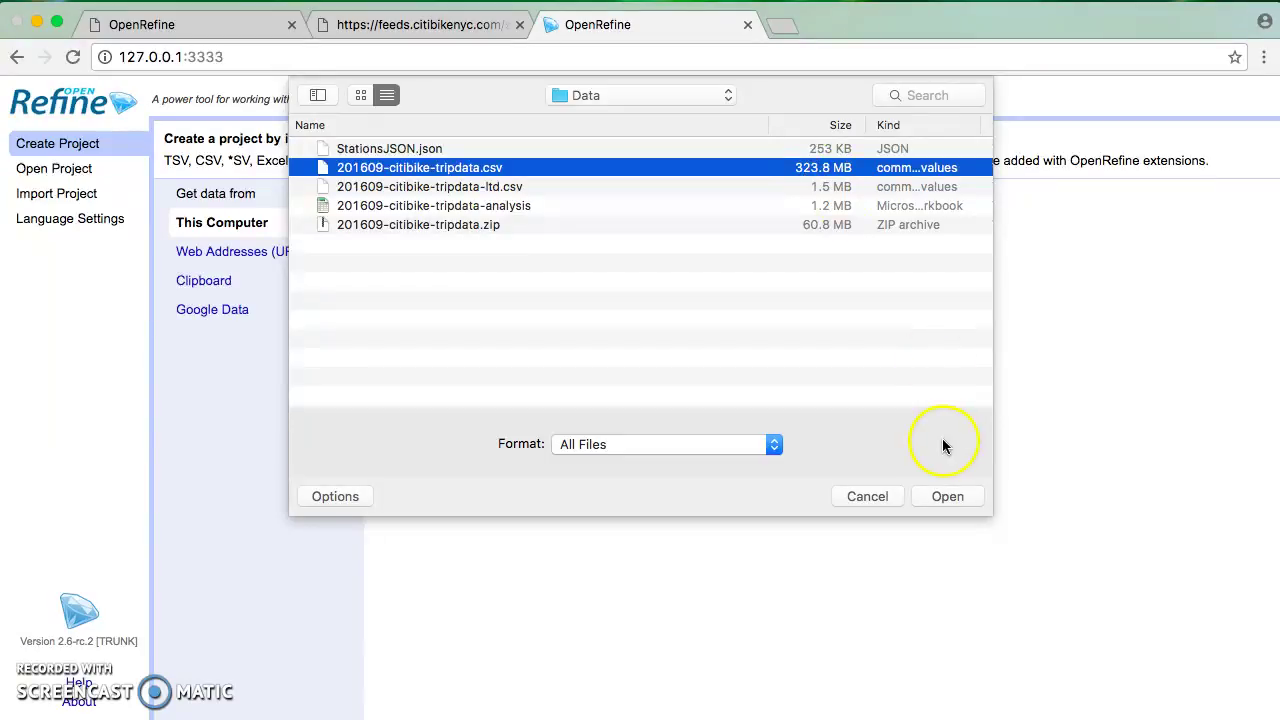
left_click(947, 496)
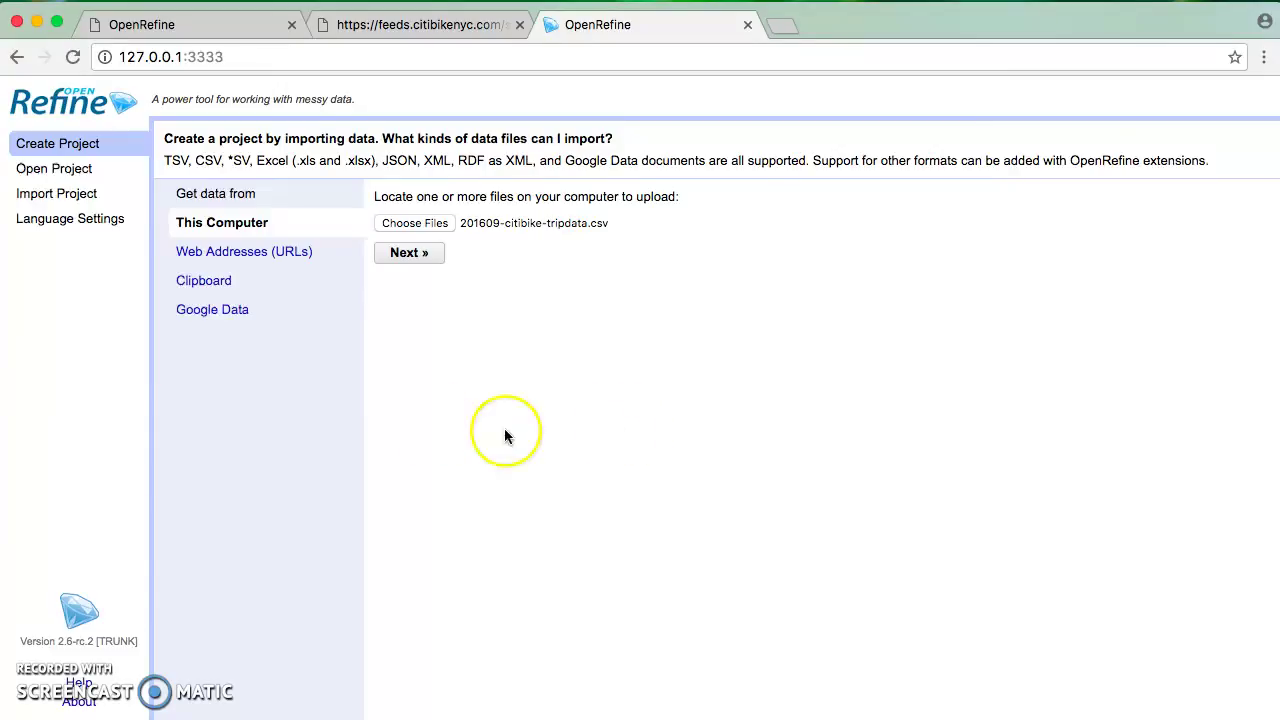
left_click(409, 260)
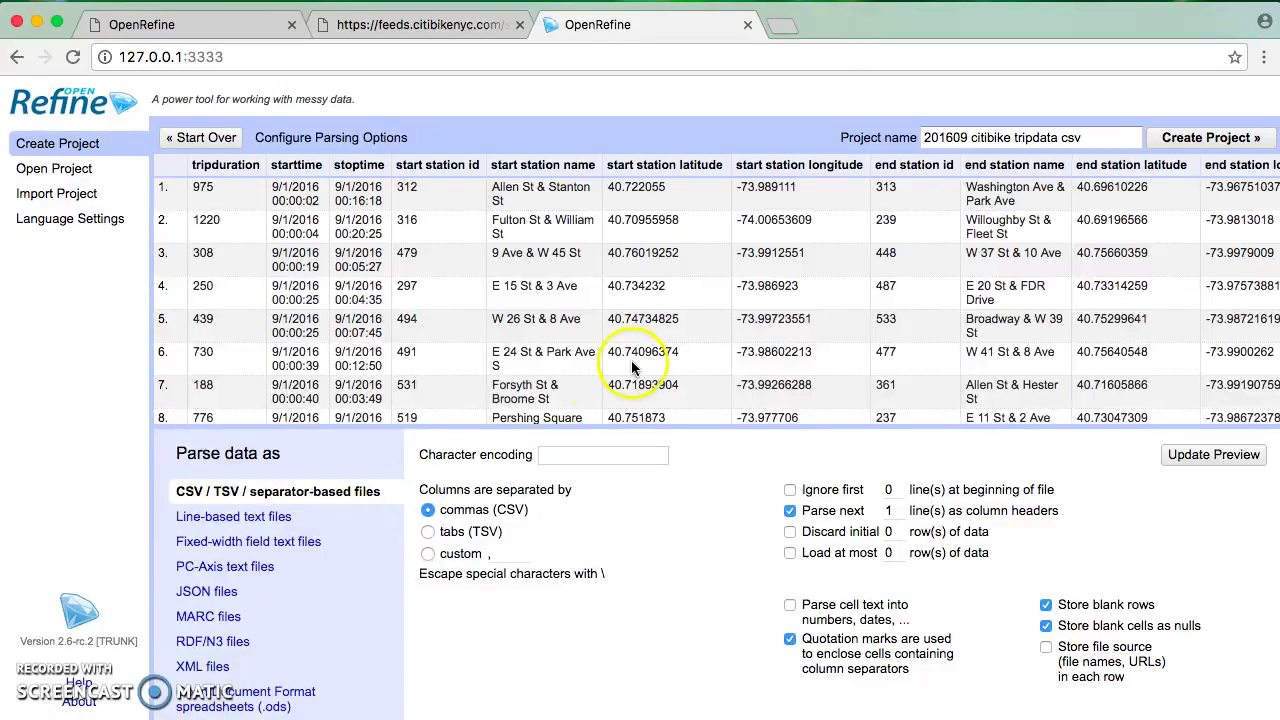
Step: Scroll the trip data parsing preview right and back left to inspect its columns
scroll(635, 360, "right", 5)
scroll(643, 357, "left", 1)
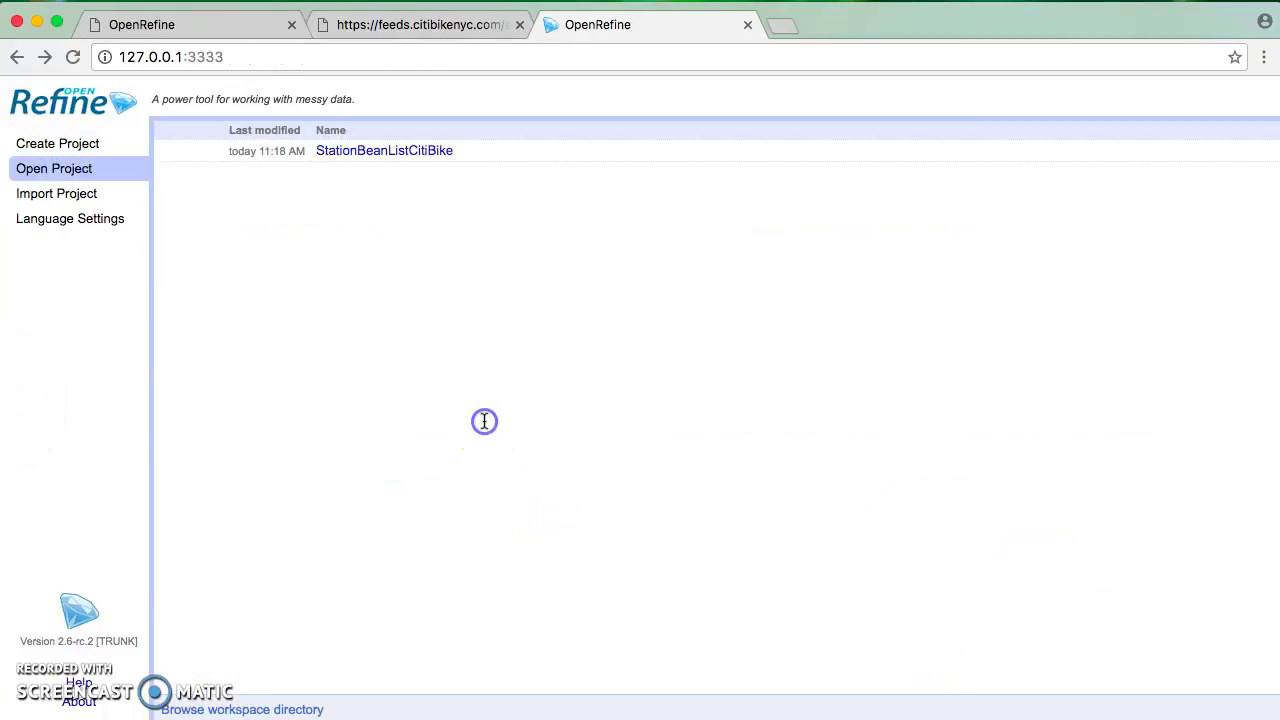
Step: Upload 201609-citibike-tripdata.csv again through Create Project and continue to its parsing preview
left_click(52, 142)
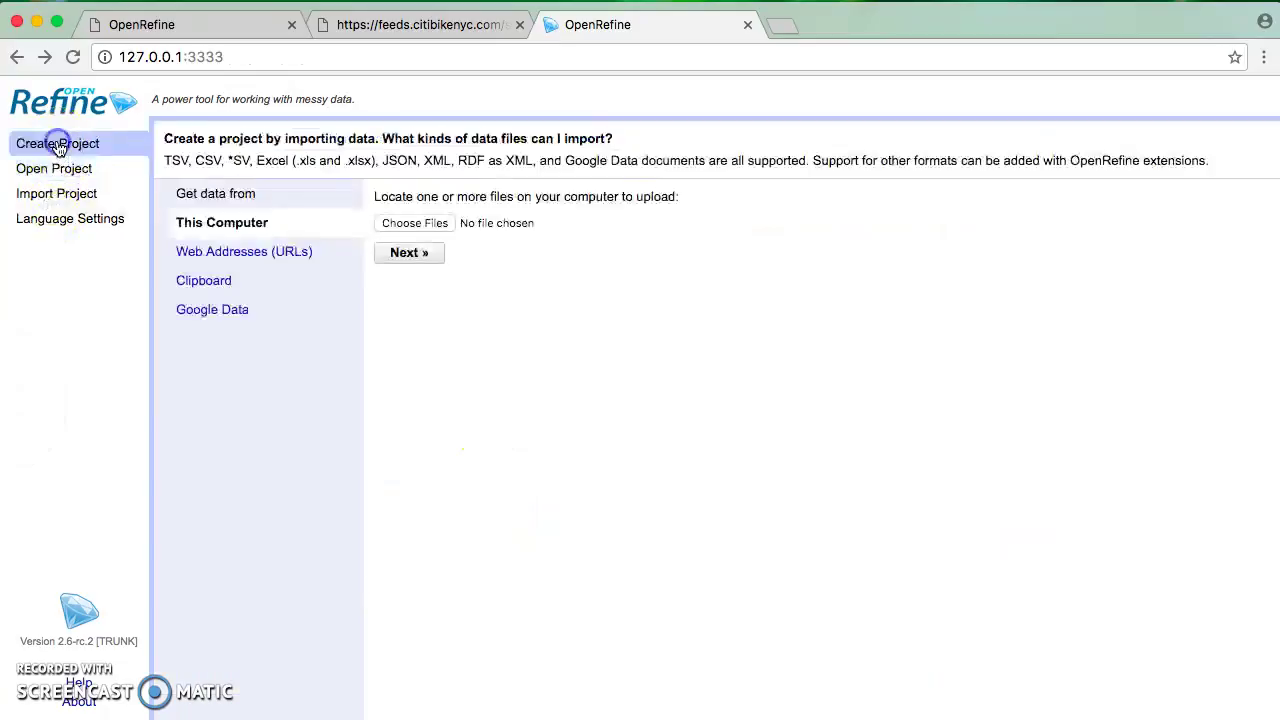
left_click(409, 222)
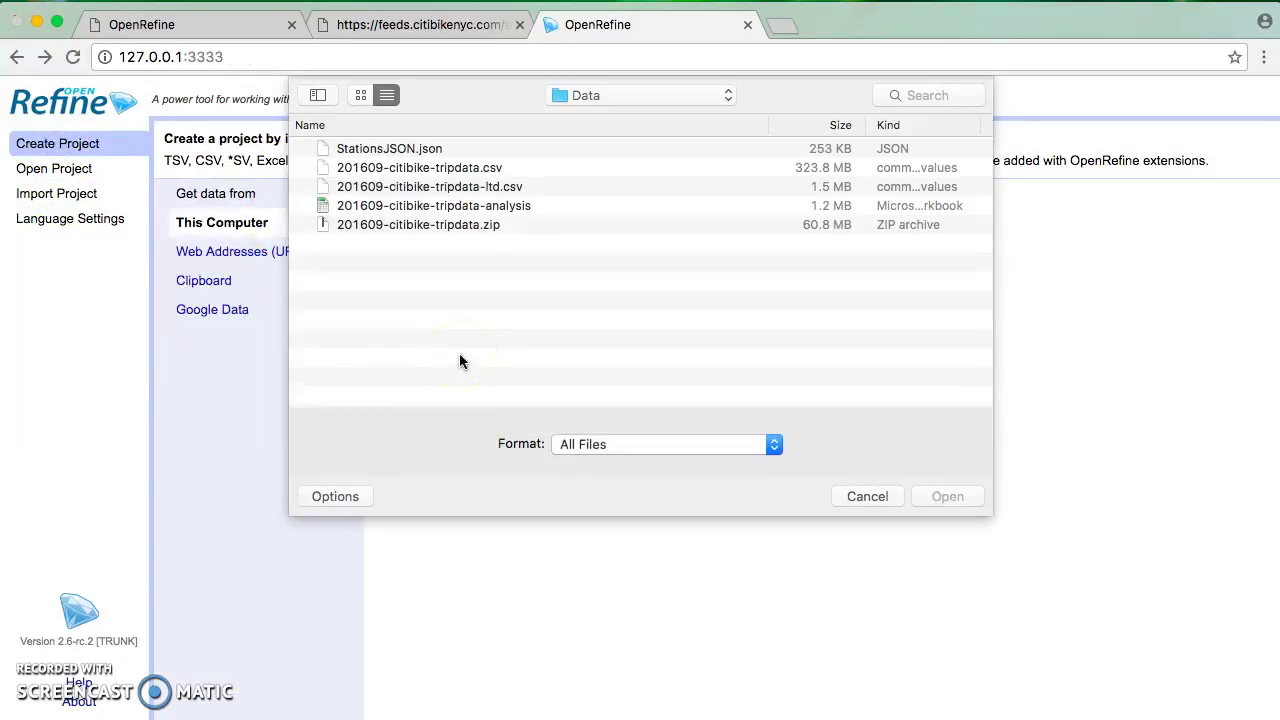
left_click(428, 170)
left_click(945, 494)
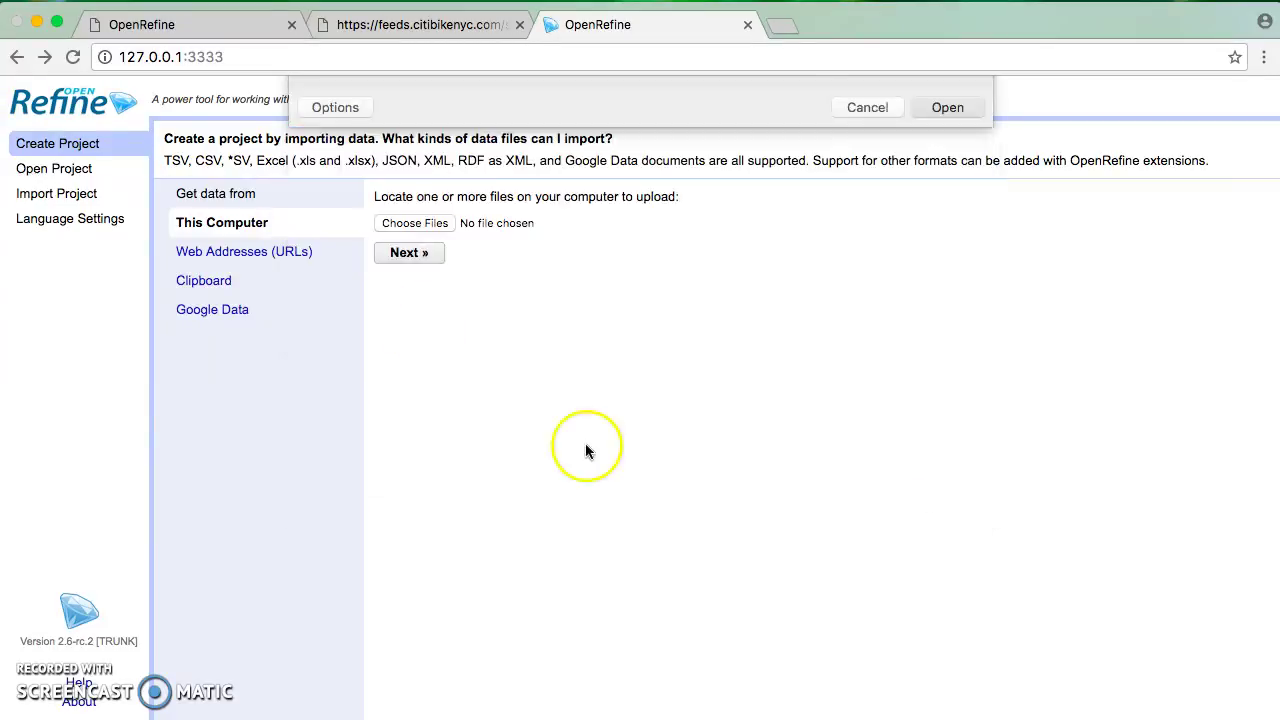
left_click(402, 256)
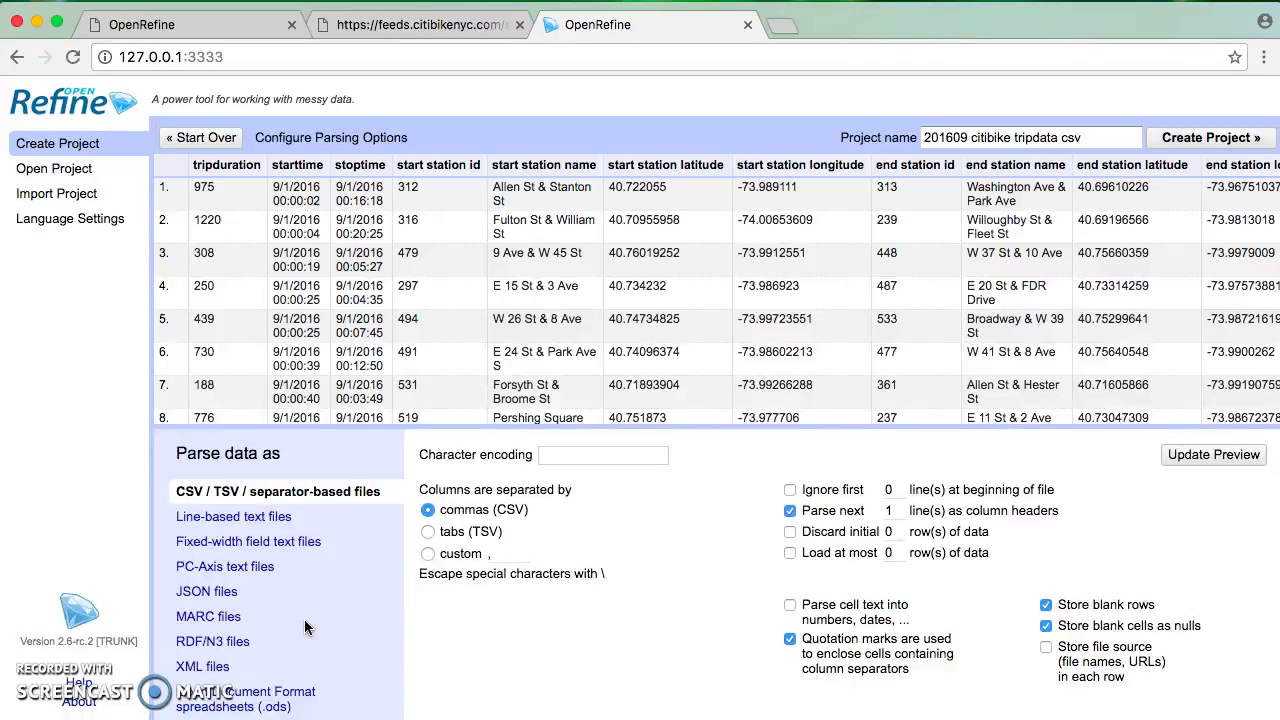
scroll(321, 375, "right", 3)
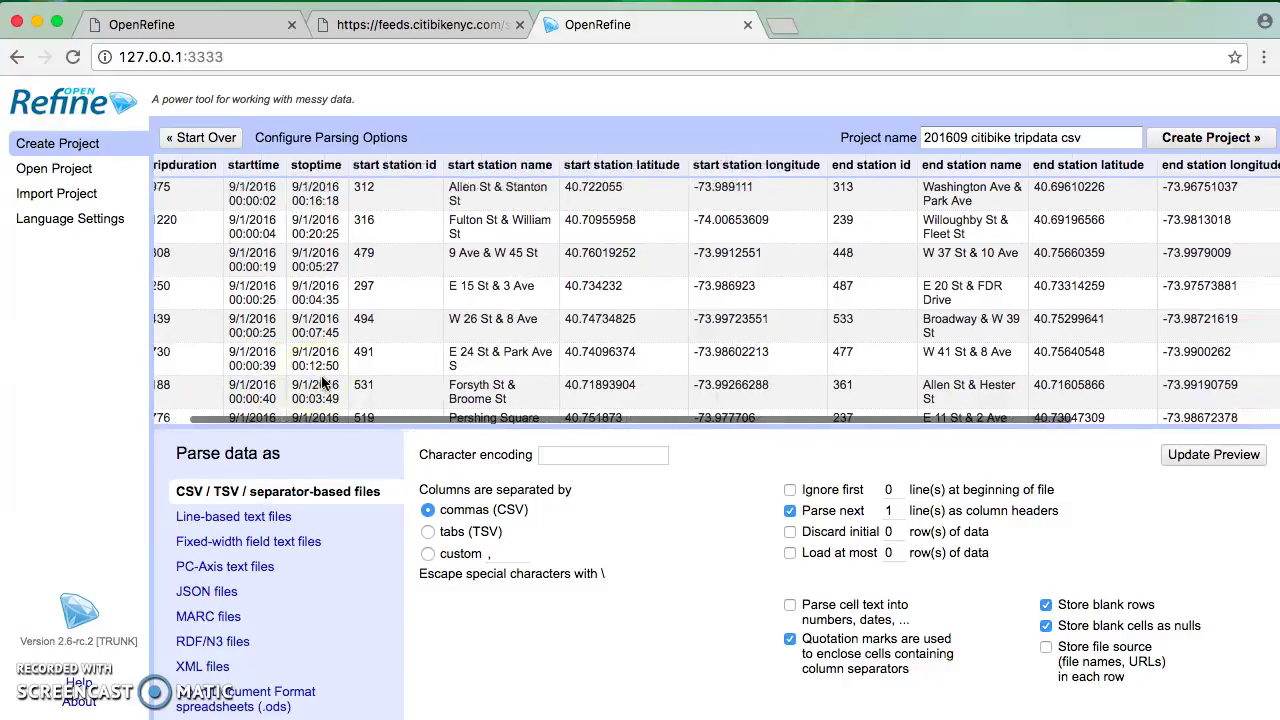
scroll(322, 383, "right", 2)
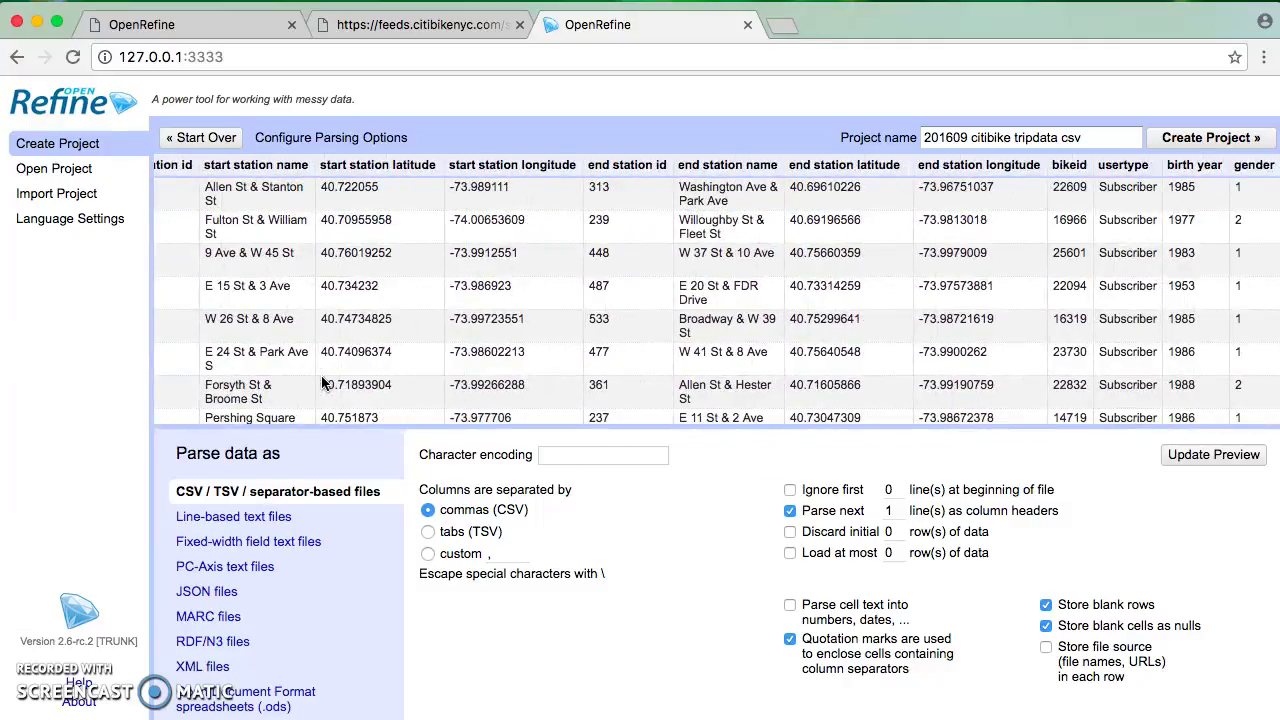
scroll(423, 306, "left", 5)
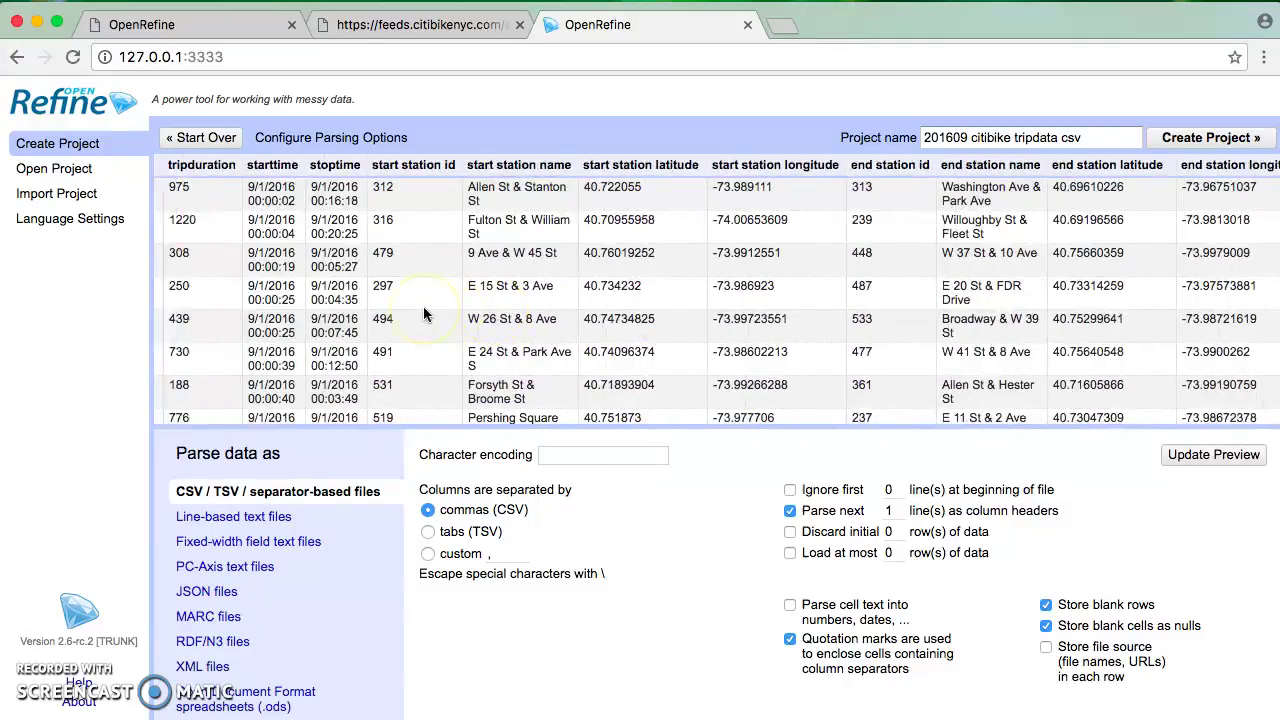
scroll(423, 306, "down", 1)
scroll(423, 313, "down", 20)
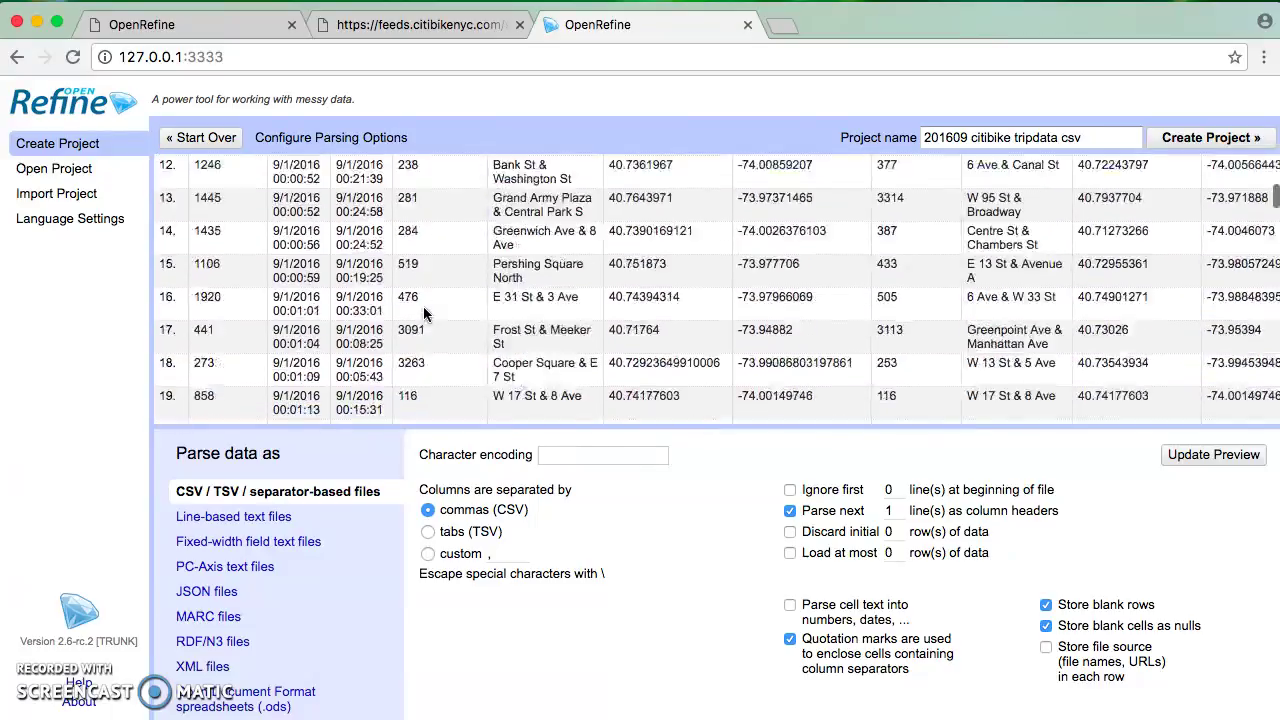
scroll(423, 313, "down", 10)
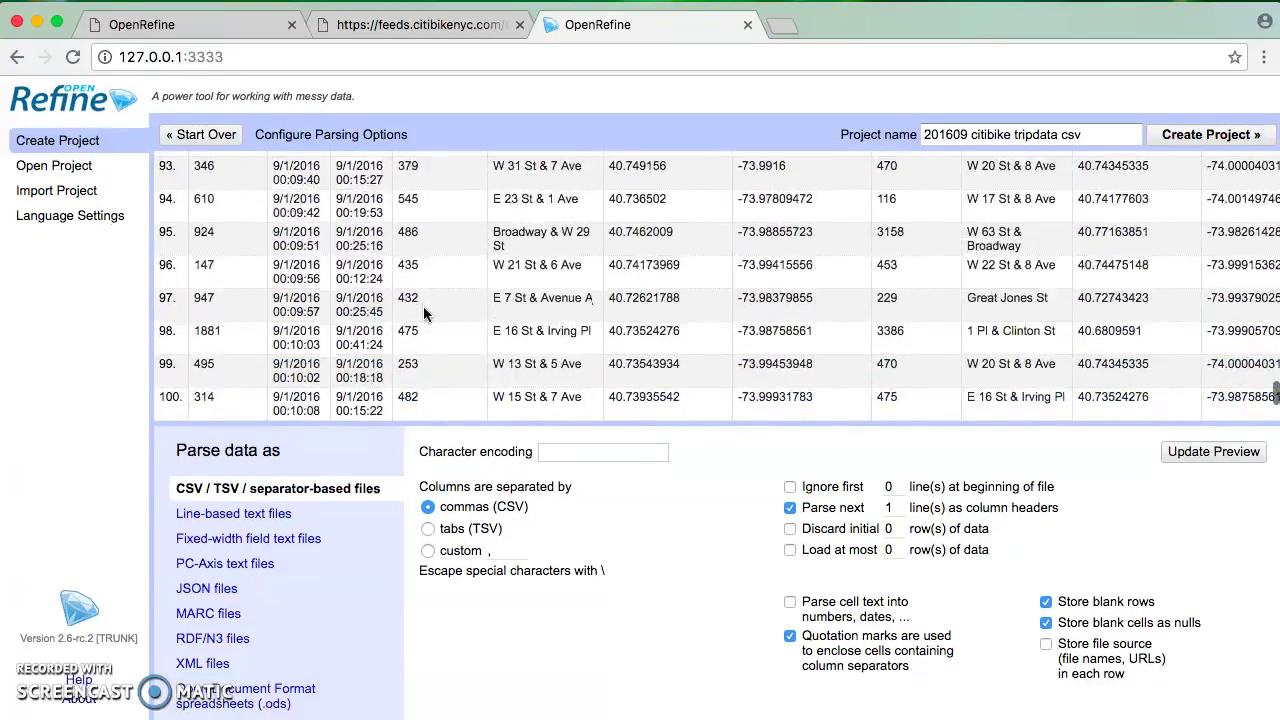
scroll(423, 313, "up", 12)
scroll(423, 313, "up", 19)
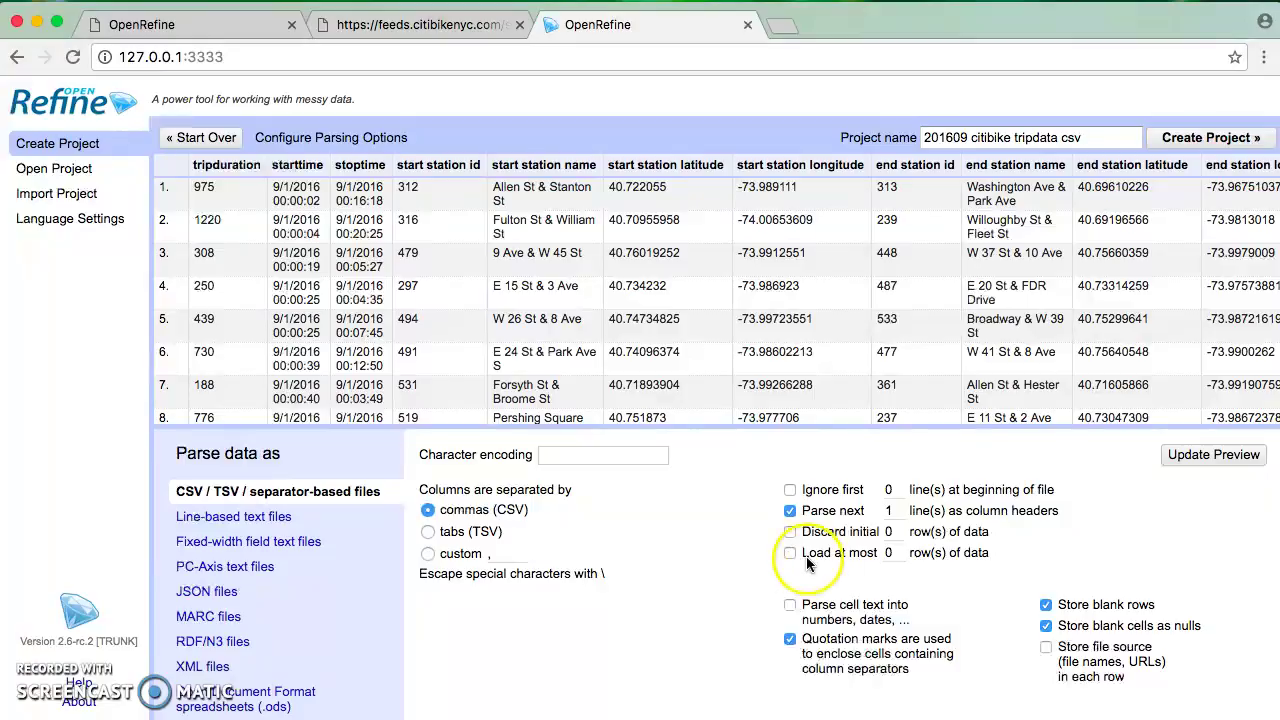
Step: Turn on 'Load at most' in the parse options and replace the 0 row limit with a new value
left_click(790, 554)
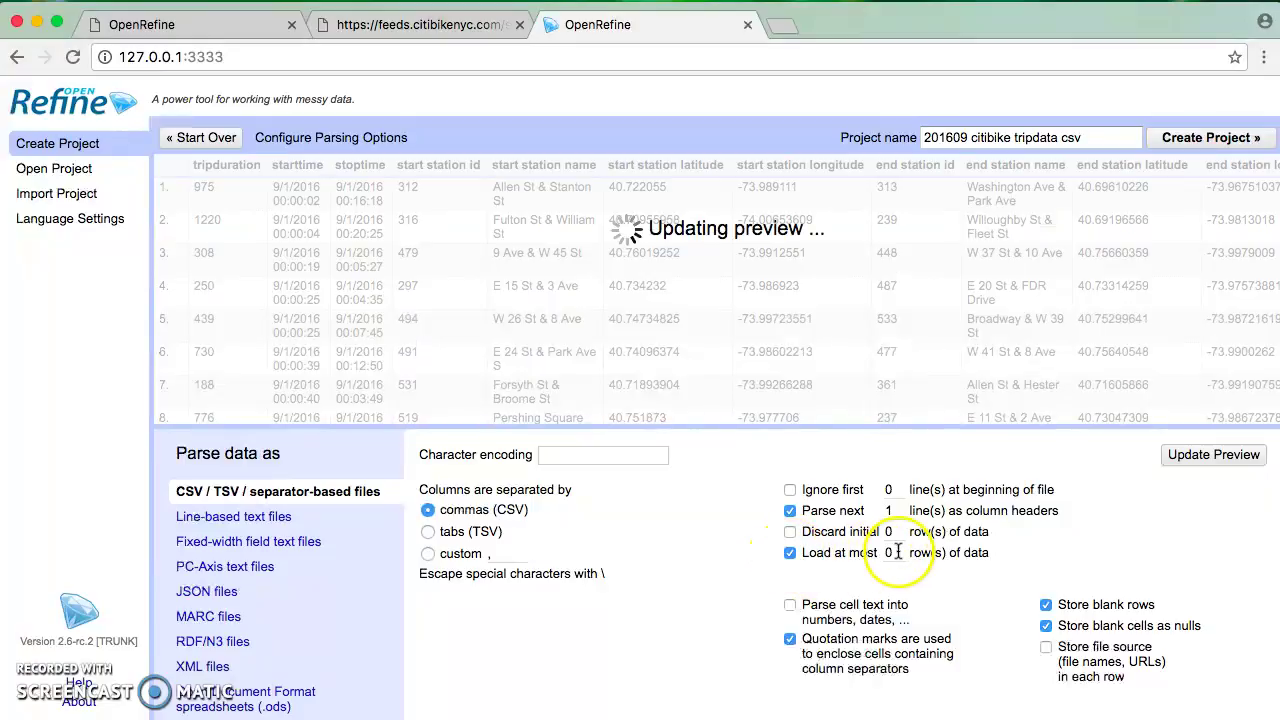
left_click(878, 555)
left_click_drag(873, 557, 897, 560)
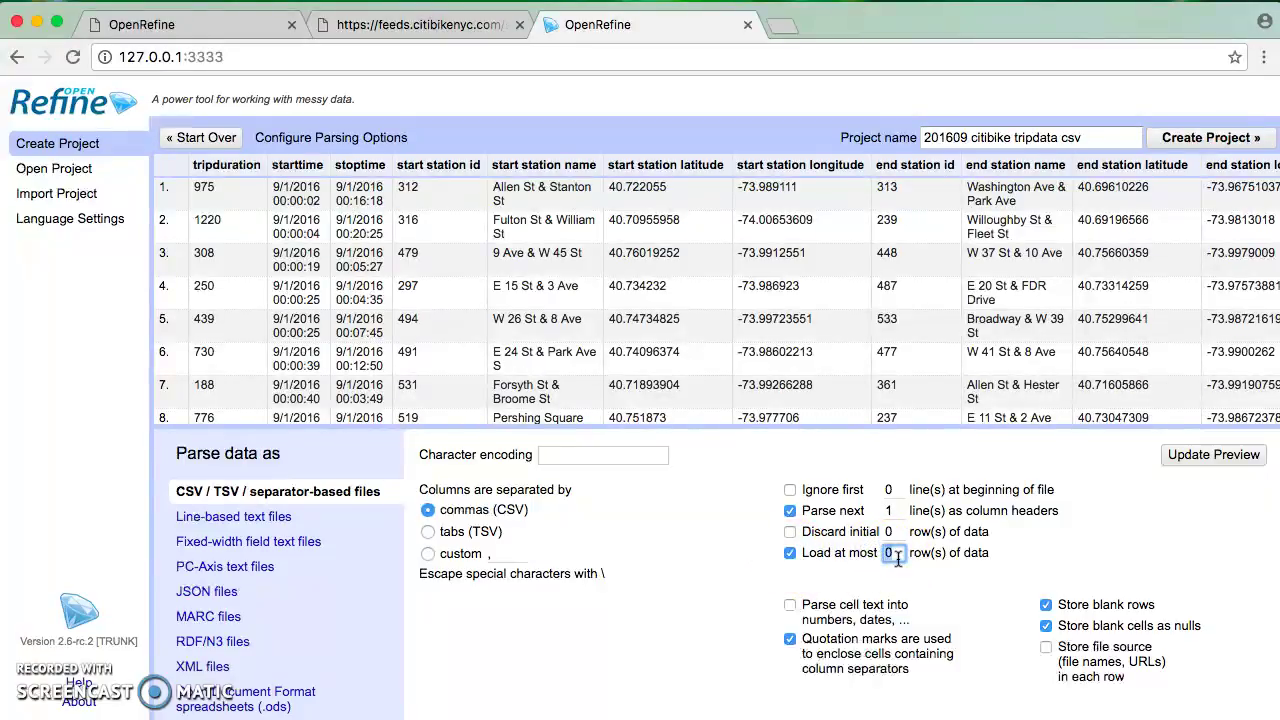
type("50")
key("BackSpace")
key("BackSpace")
type("100")
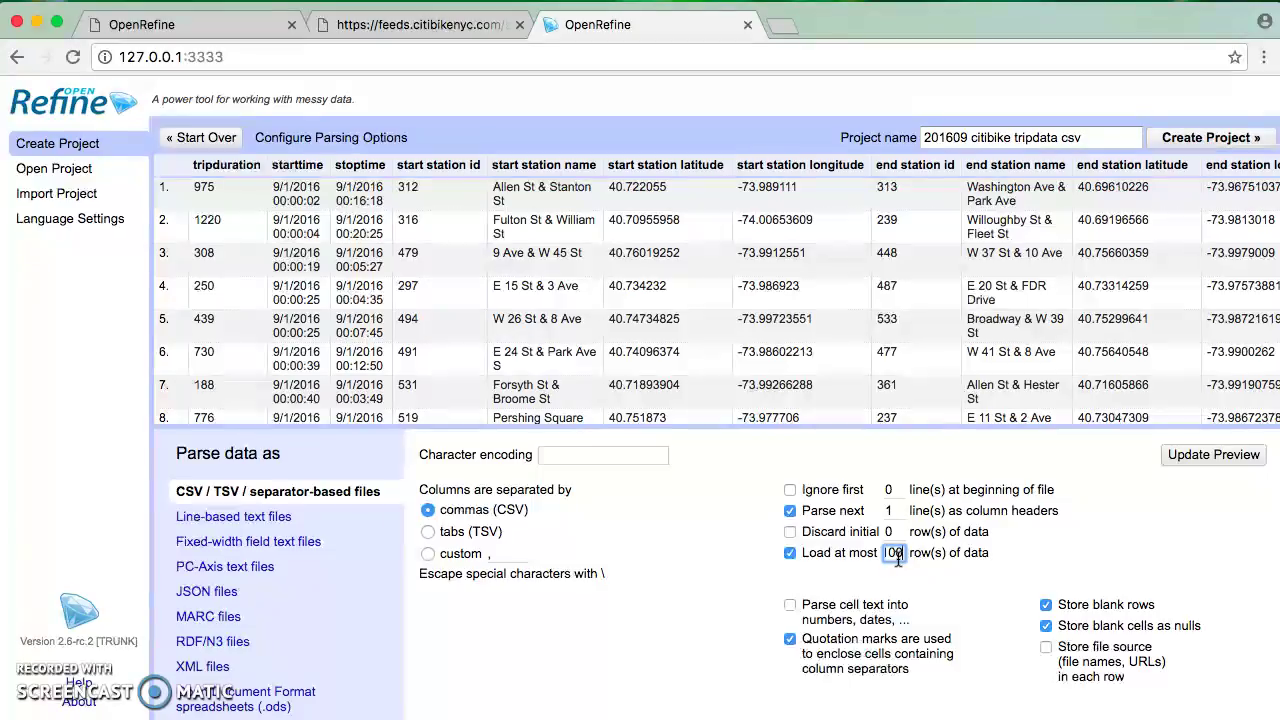
type("0")
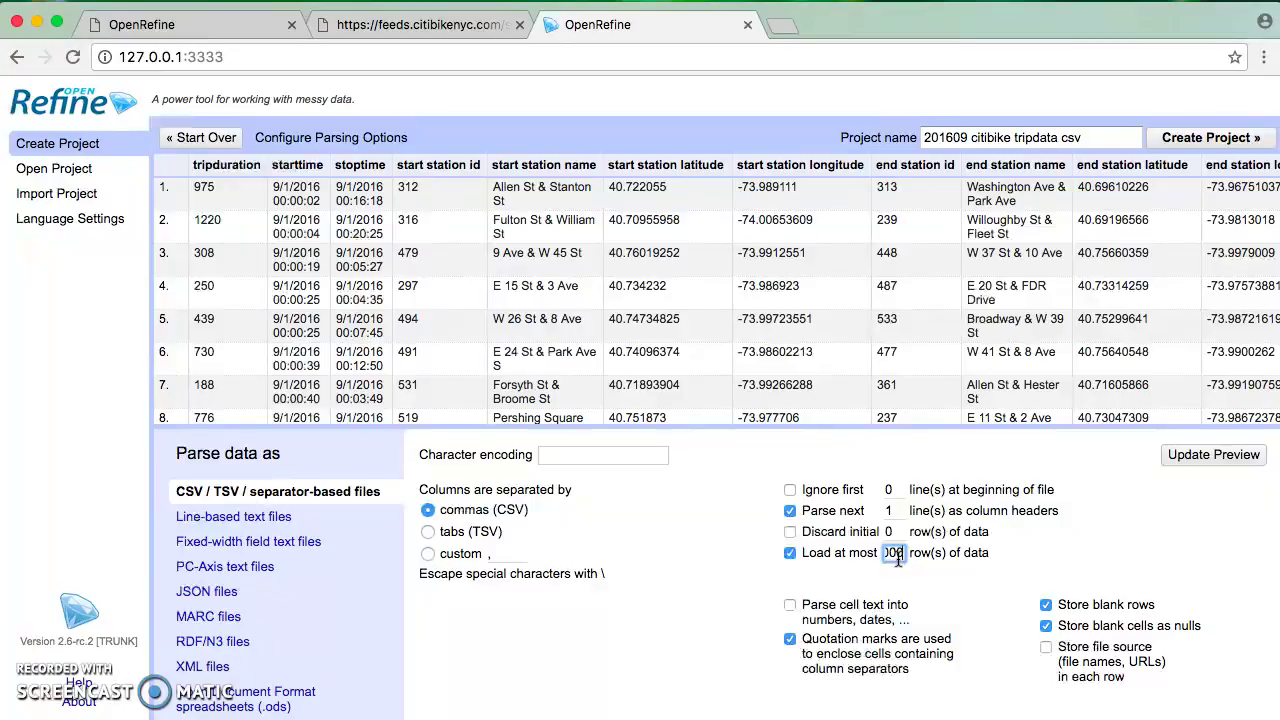
left_click(915, 646)
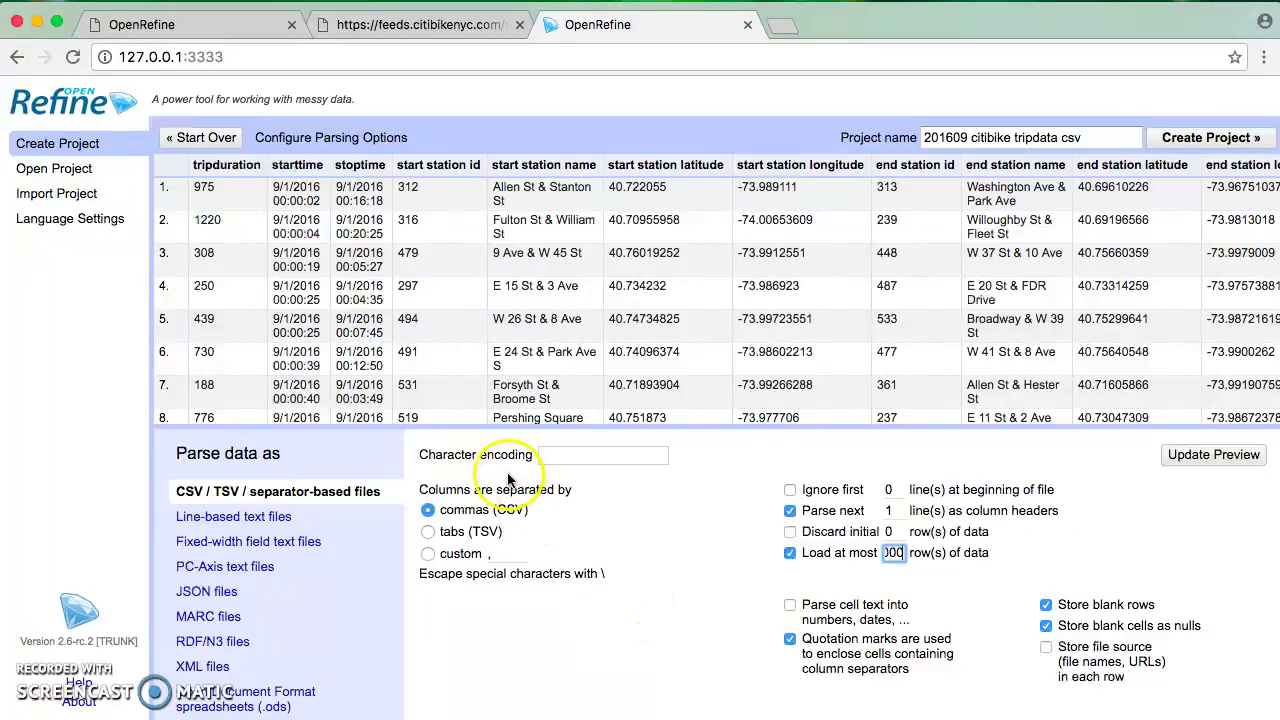
Step: Name the project SeptemberCitibikeFirstHundred and create it, loading 100000 trip rows
left_click(1080, 138)
left_click_drag(1080, 138, 874, 126)
type("Sep")
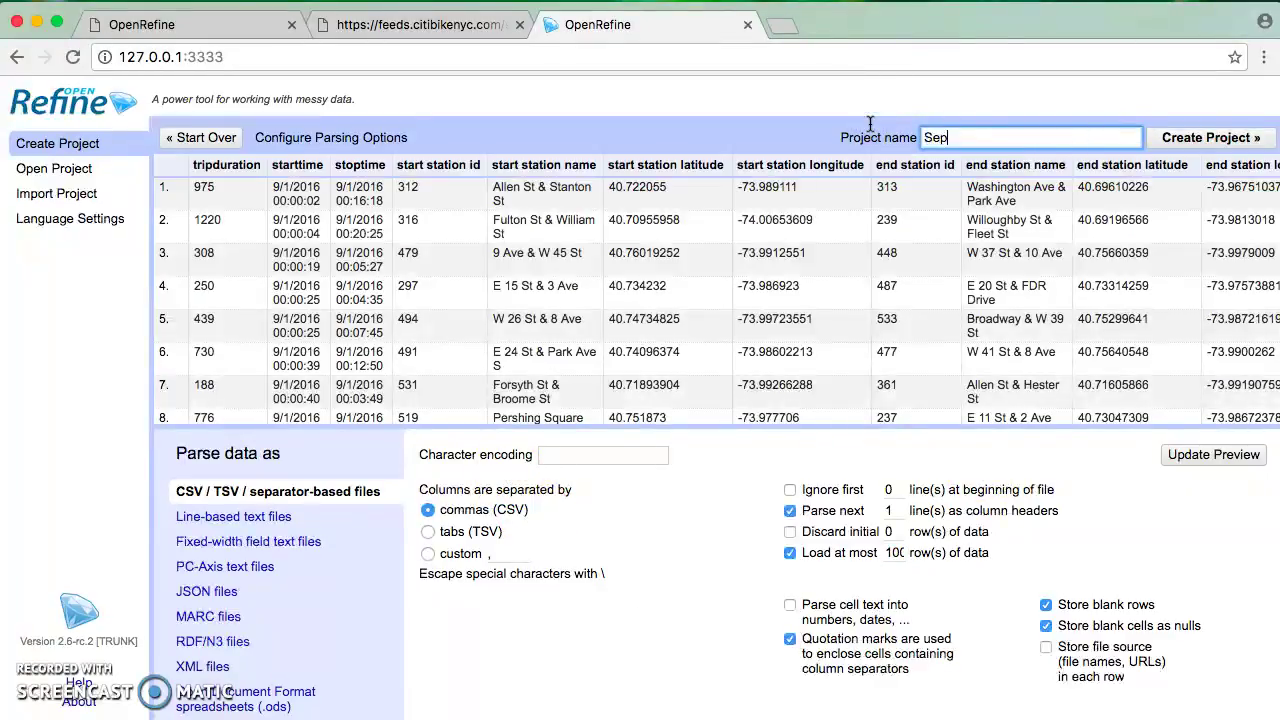
type("temberCitibike")
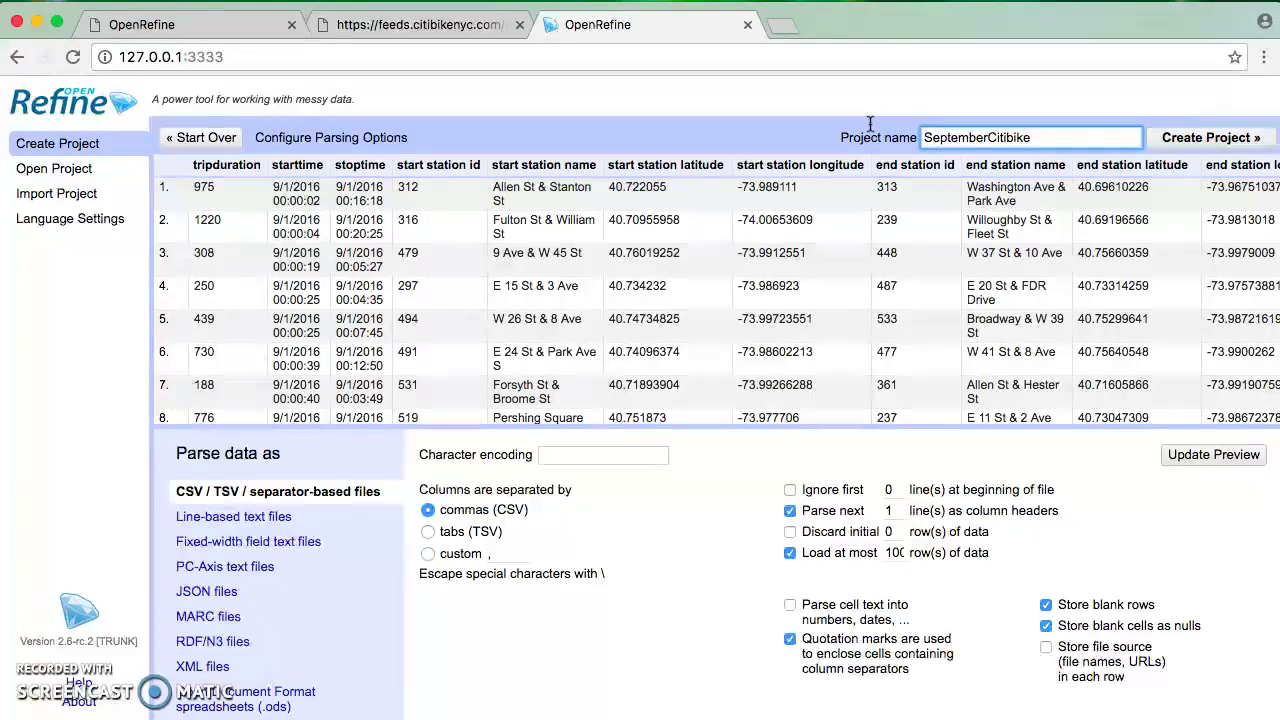
type("Firt")
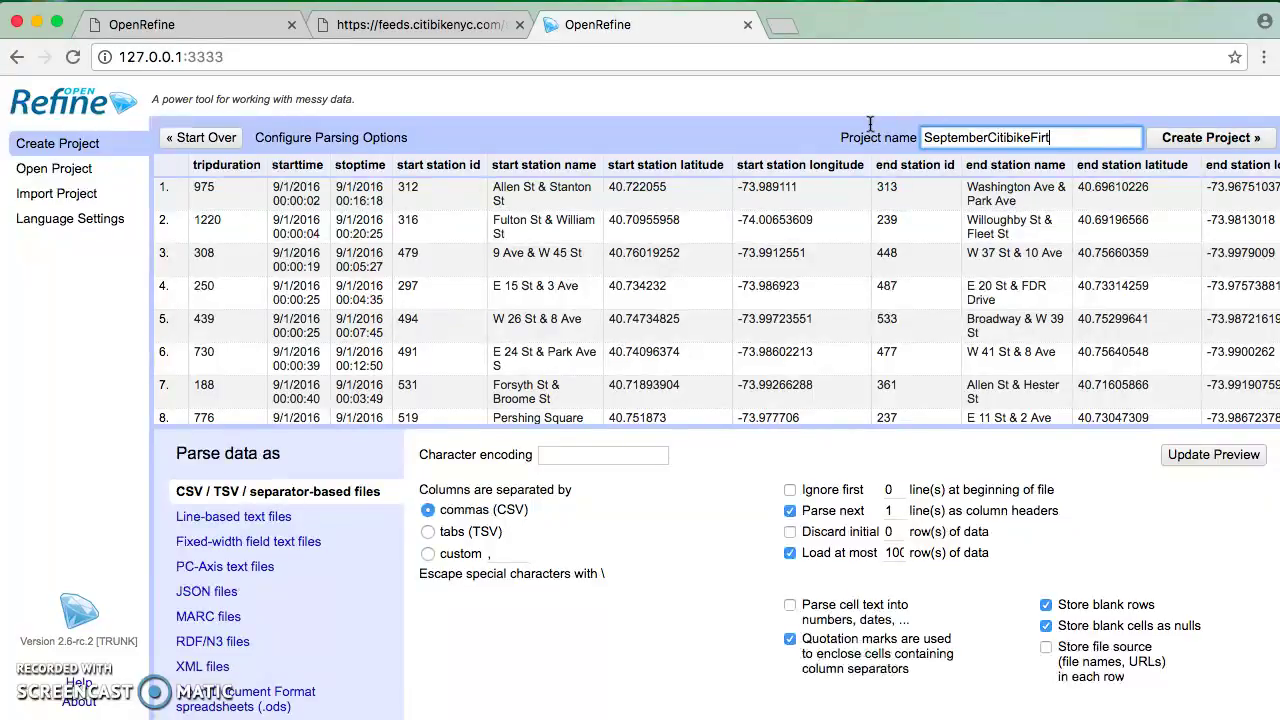
key("BackSpace")
type("stHundred")
left_click(1192, 140)
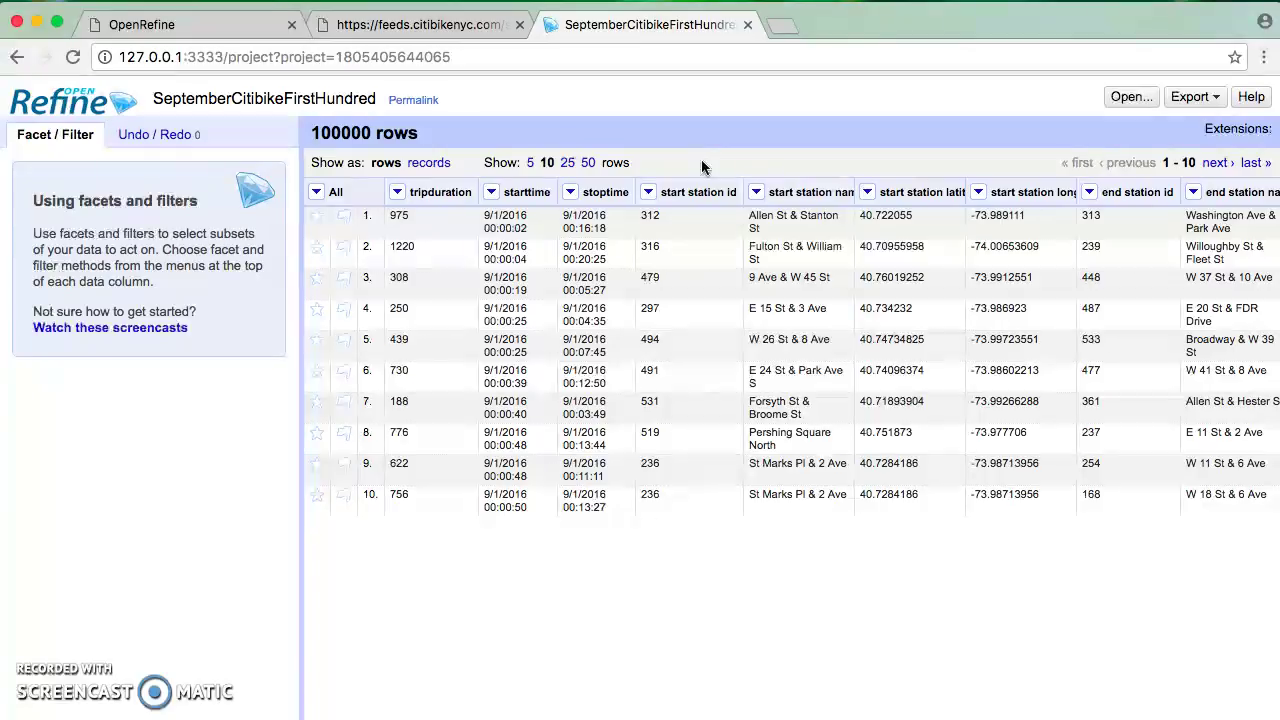
Step: Add a text facet on the start station id column, listing 573 station values
left_click(648, 192)
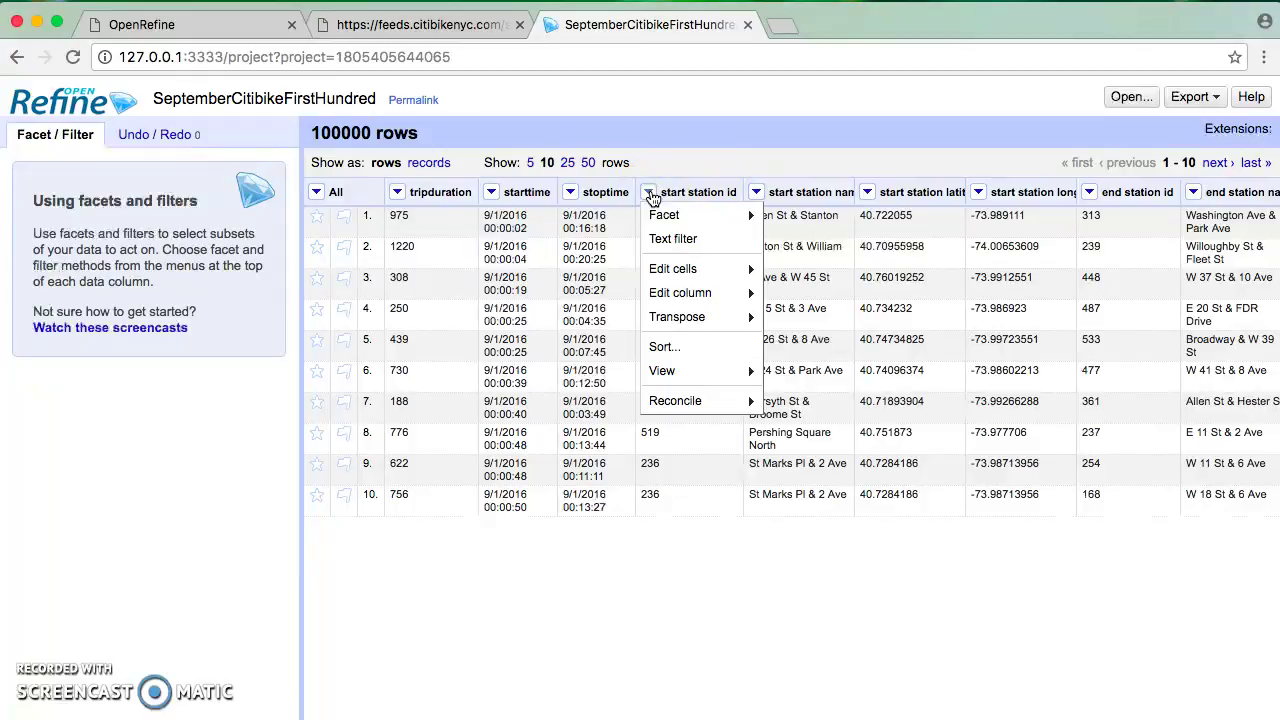
left_click(663, 212)
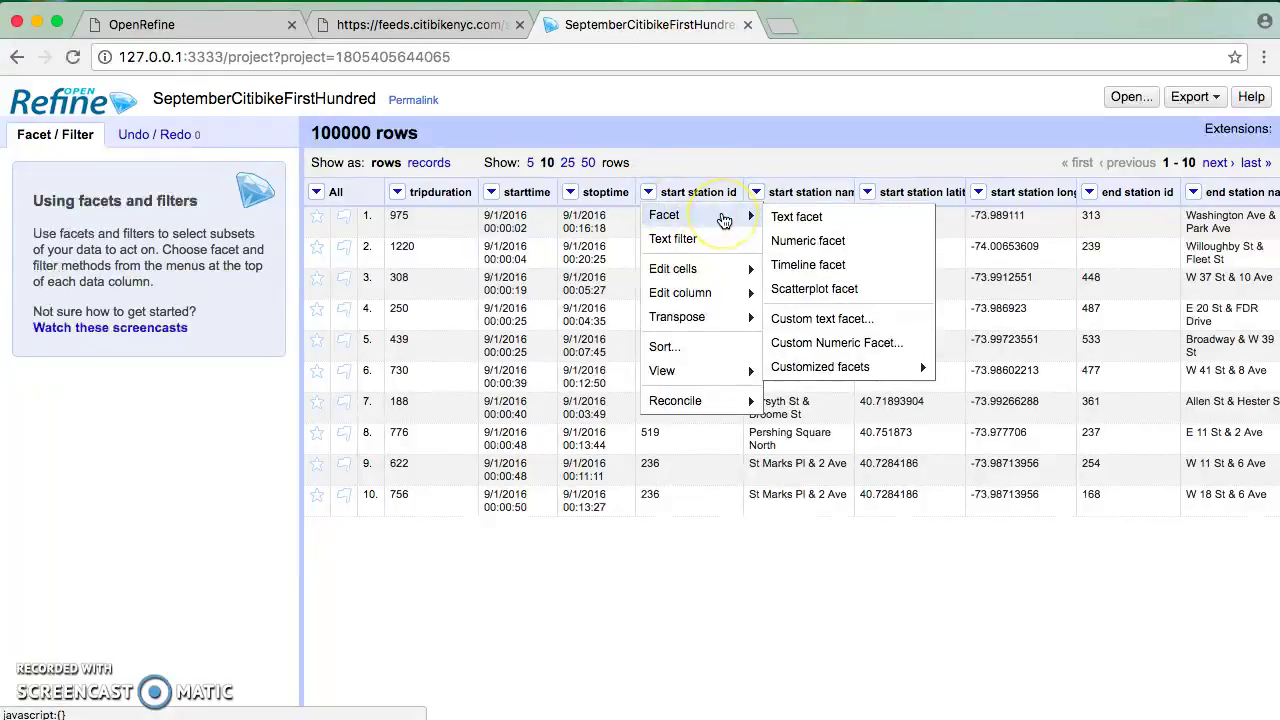
left_click(654, 150)
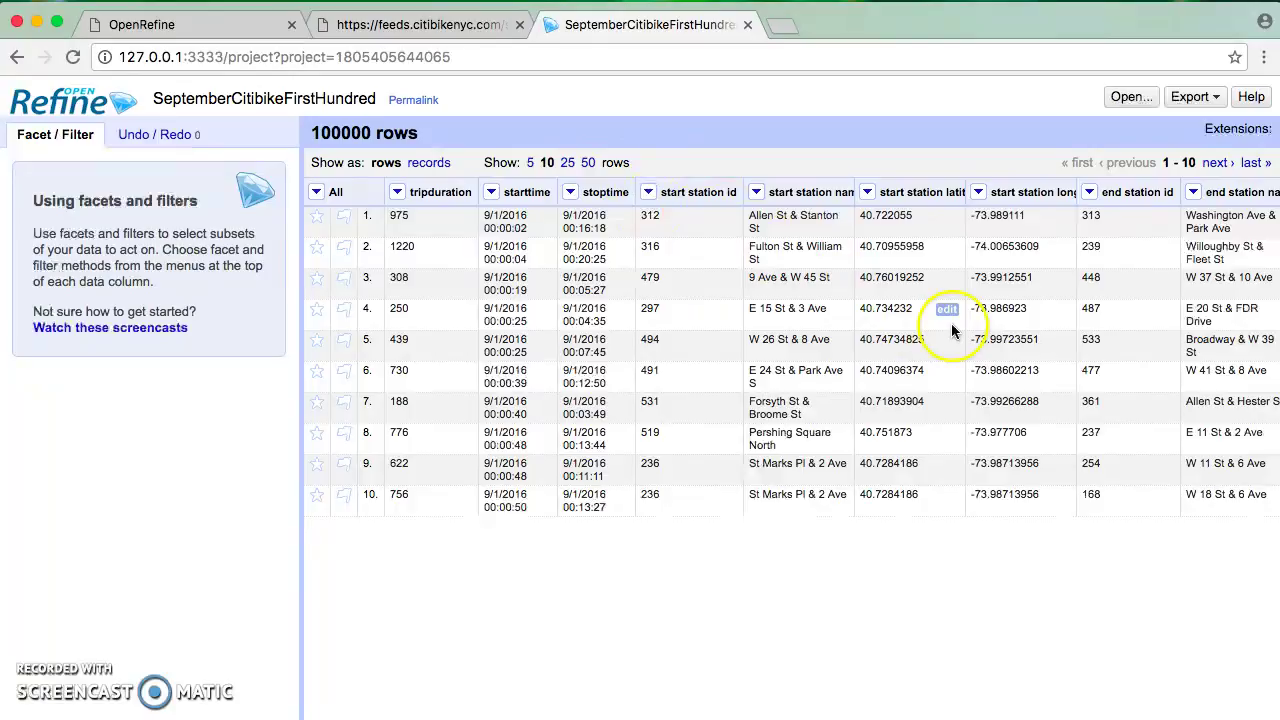
left_click(647, 193)
left_click(672, 215)
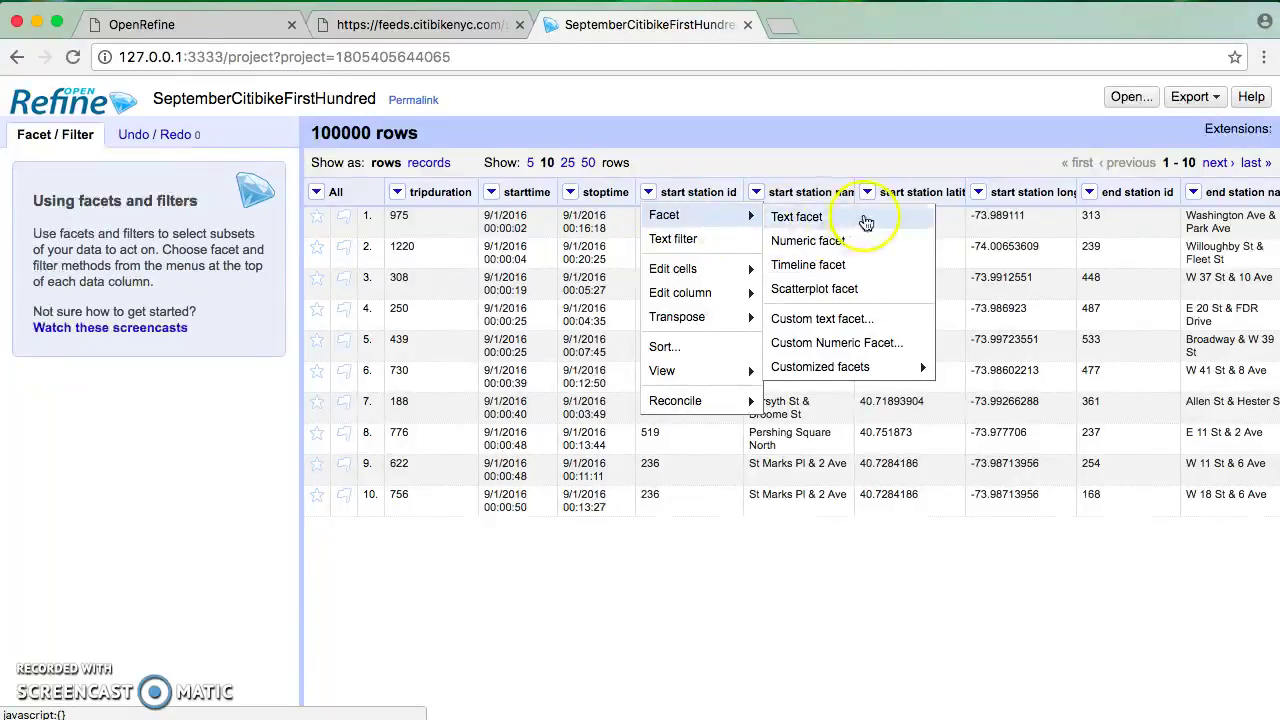
left_click(858, 218)
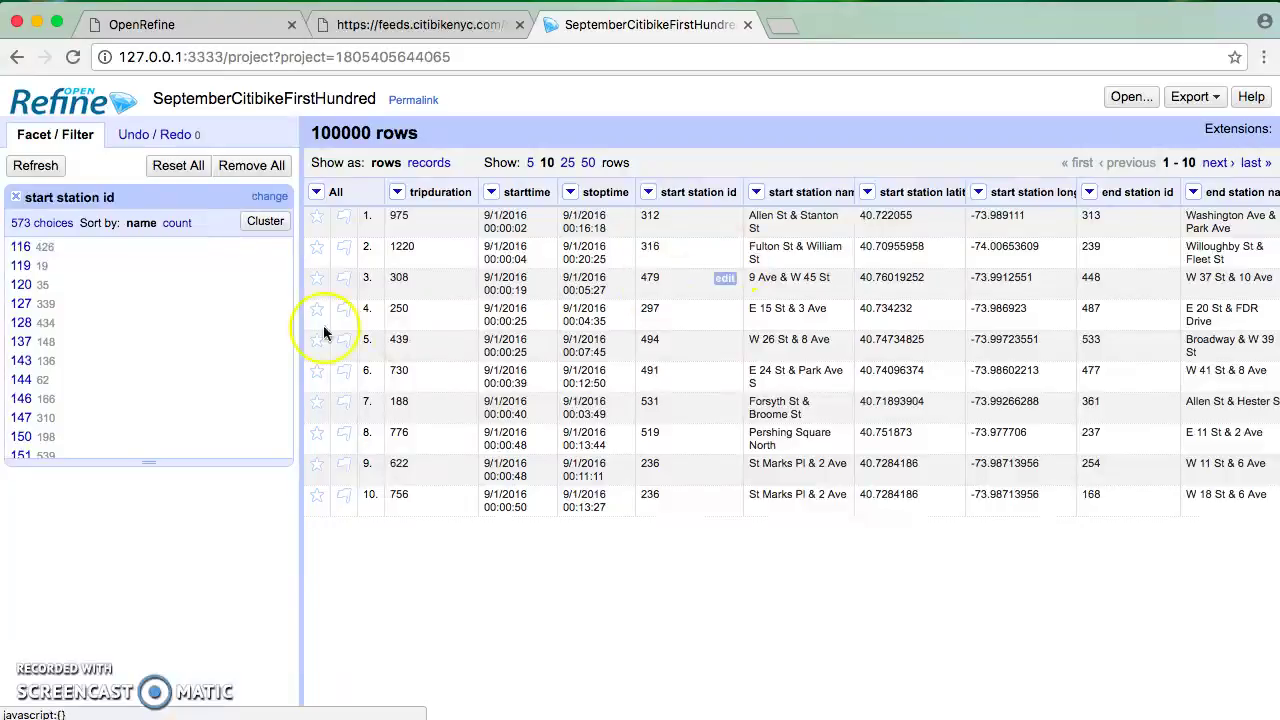
Step: Sort the start station id facet by count, putting station 519 with 1135 trips first
mouse_move(121, 303)
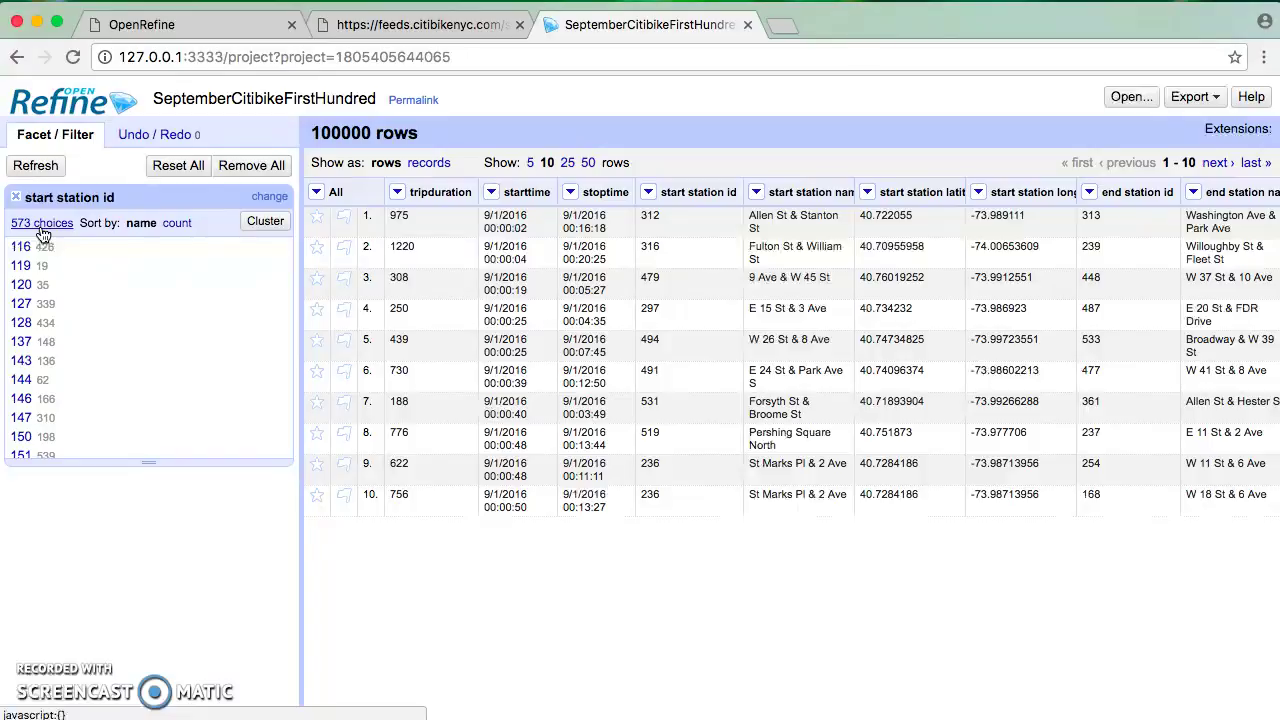
left_click(176, 225)
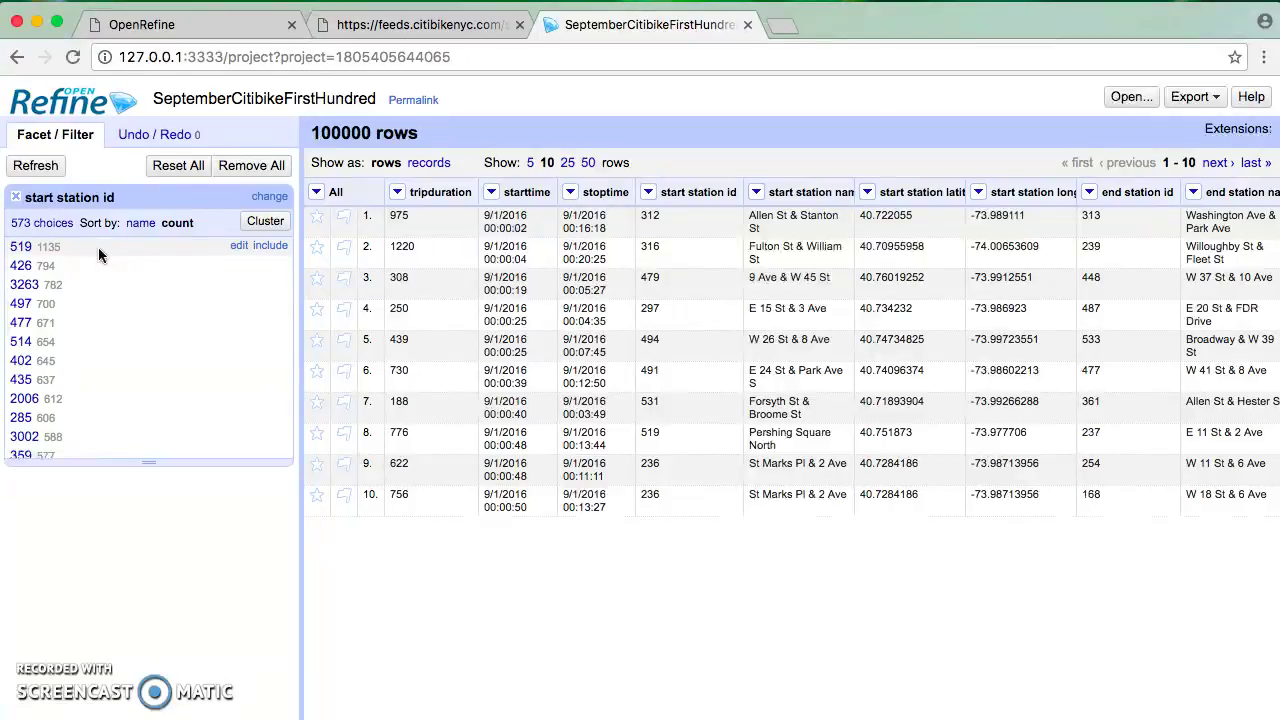
Step: Filter the table to start station 519, Pershing Square North, leaving 1135 of 100000 rows
left_click(18, 250)
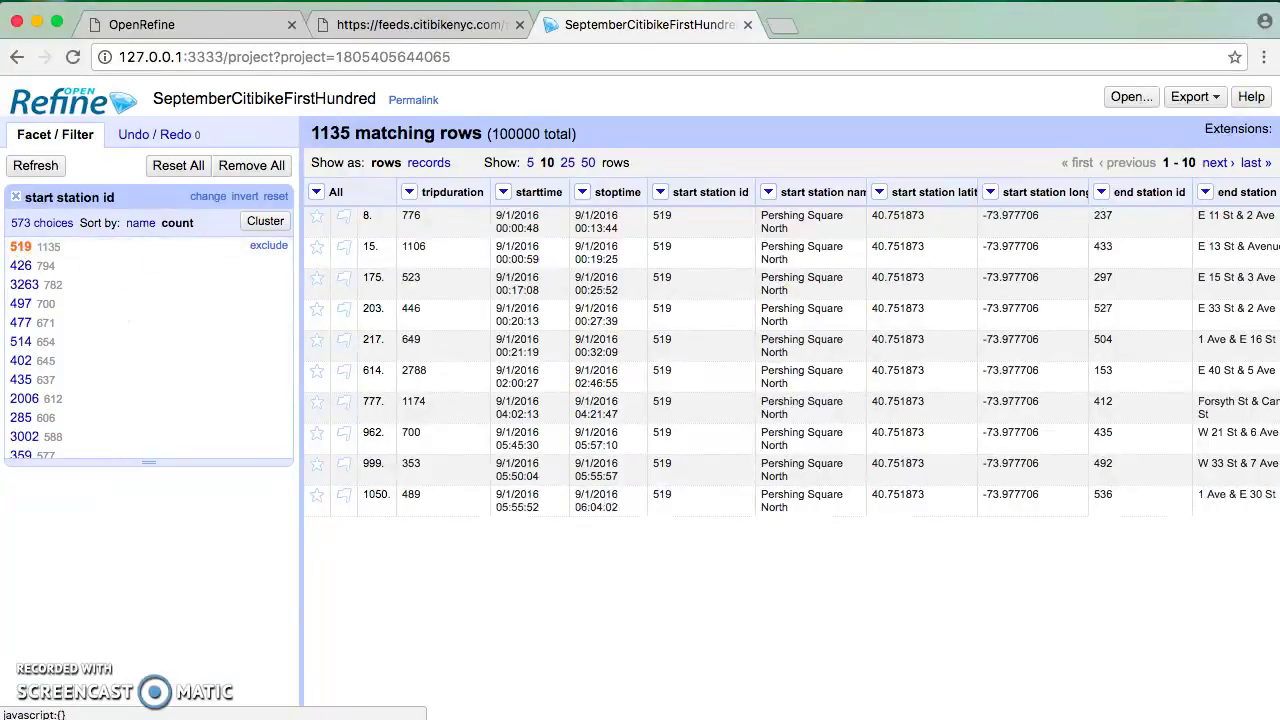
left_click(32, 255)
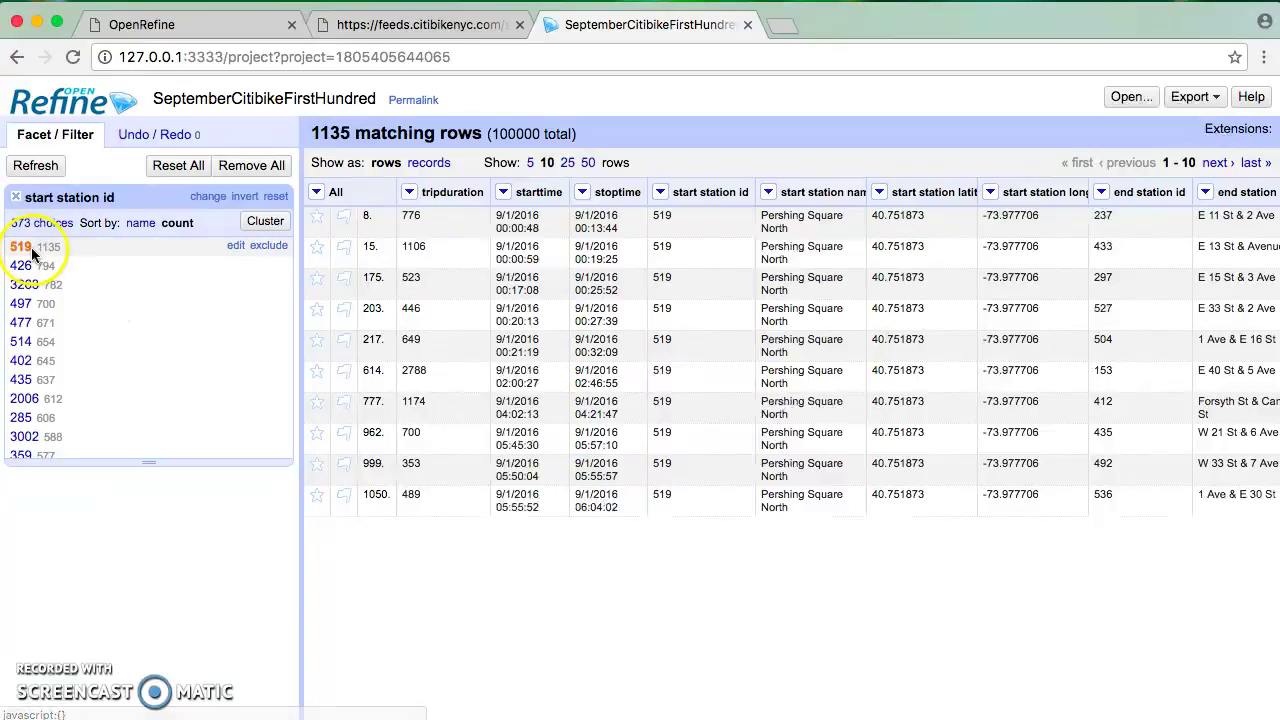
left_click(588, 320)
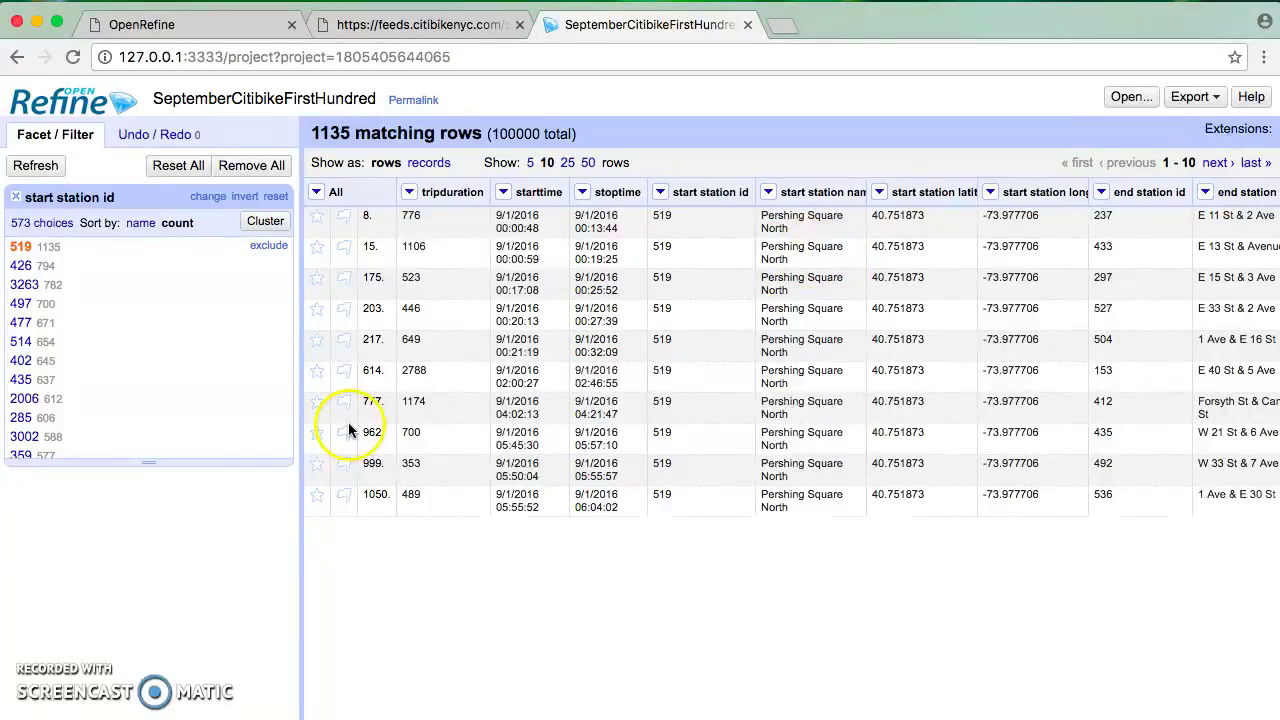
Step: Shorten the facet list and switch the filter to station 426, West St & Chambers St (794 rows)
left_click(177, 457)
left_click_drag(148, 465, 150, 418)
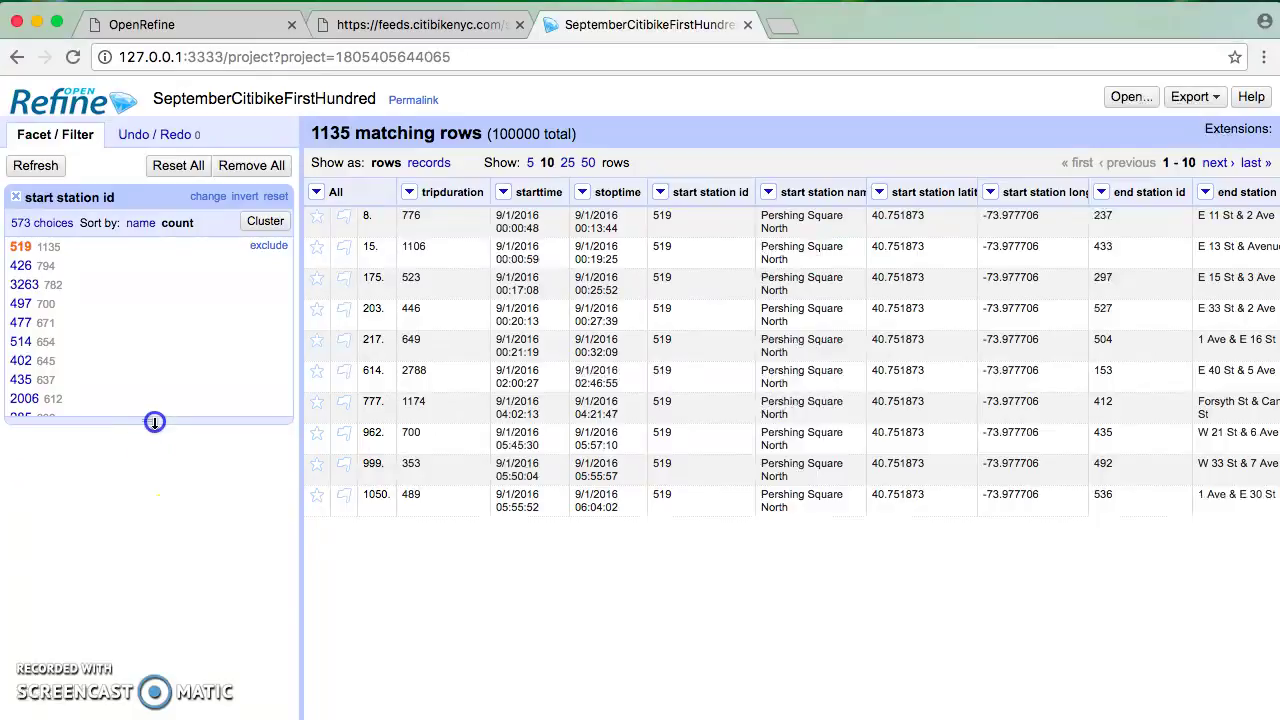
left_click(21, 266)
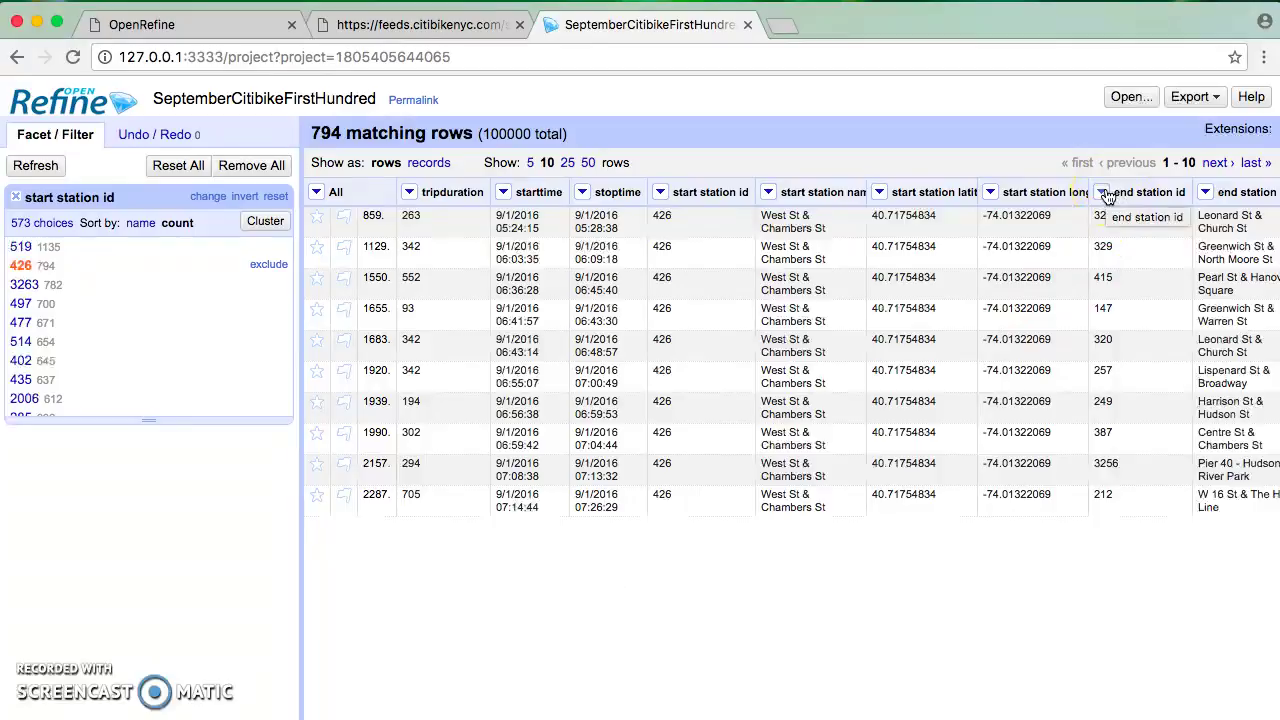
Step: Add an end station id text facet and sort its 191 values by count, led by 3256
left_click(1104, 192)
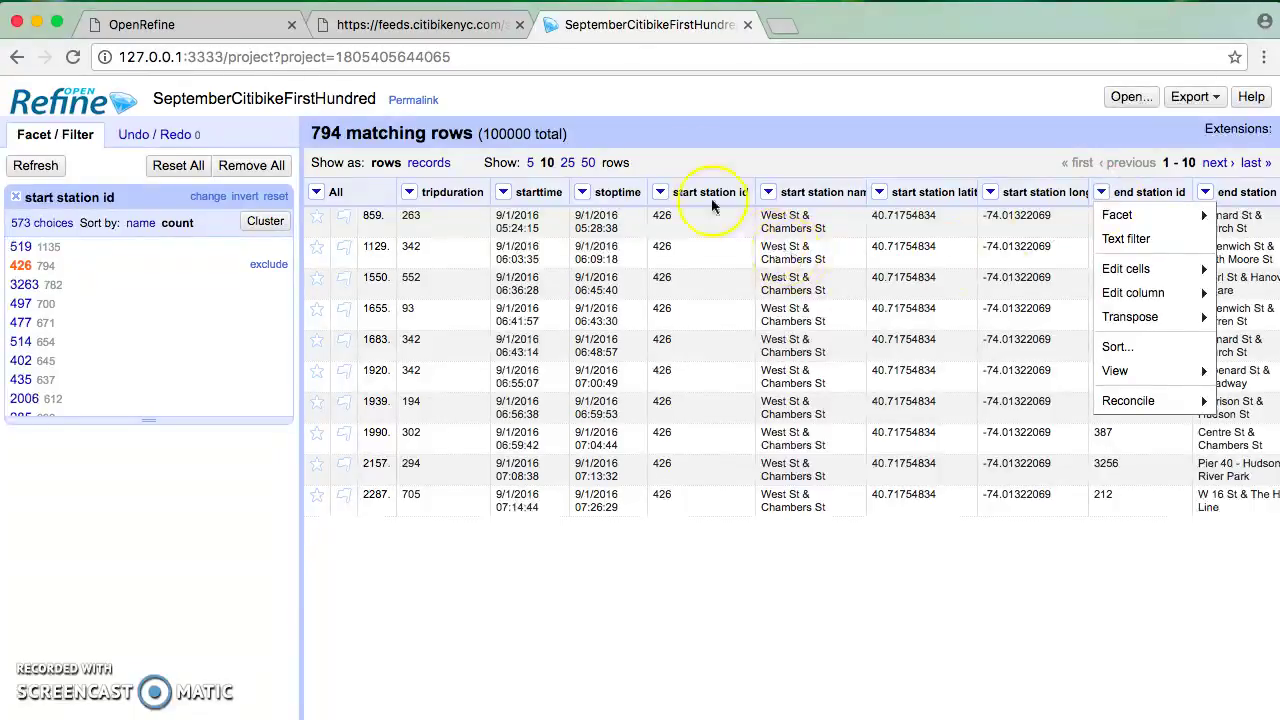
mouse_move(1120, 215)
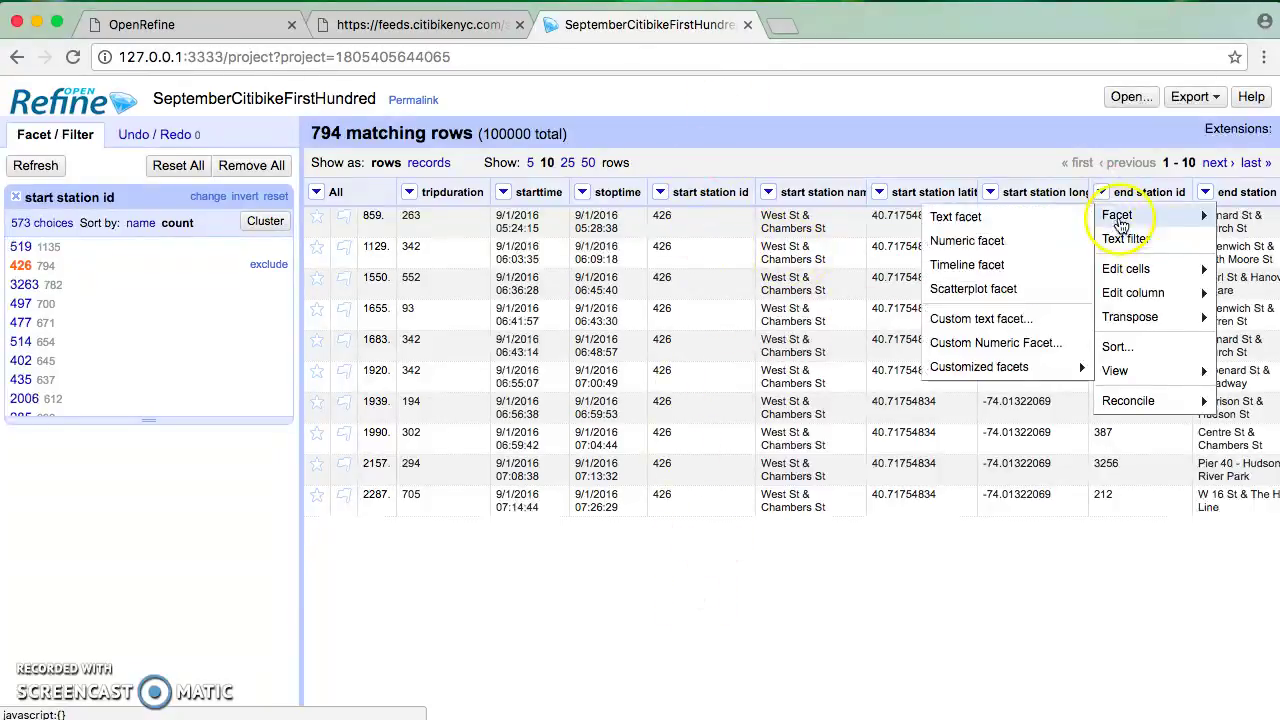
left_click(1033, 219)
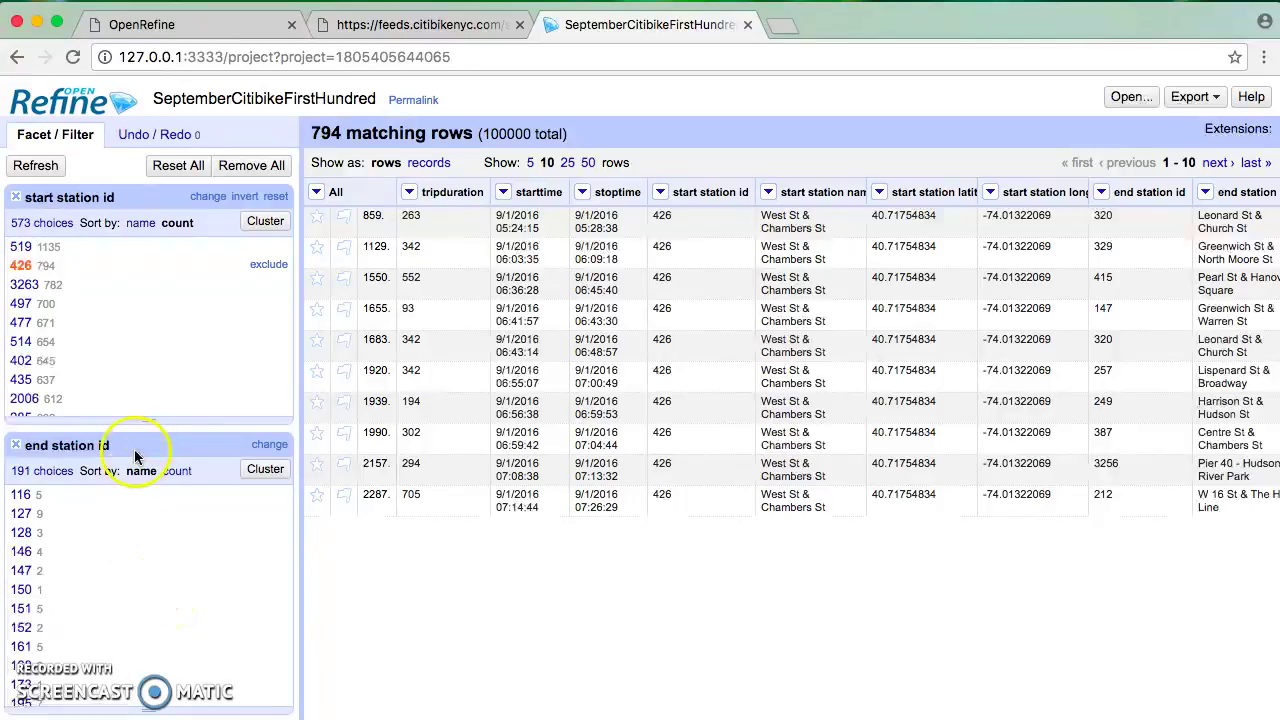
left_click_drag(148, 420, 158, 325)
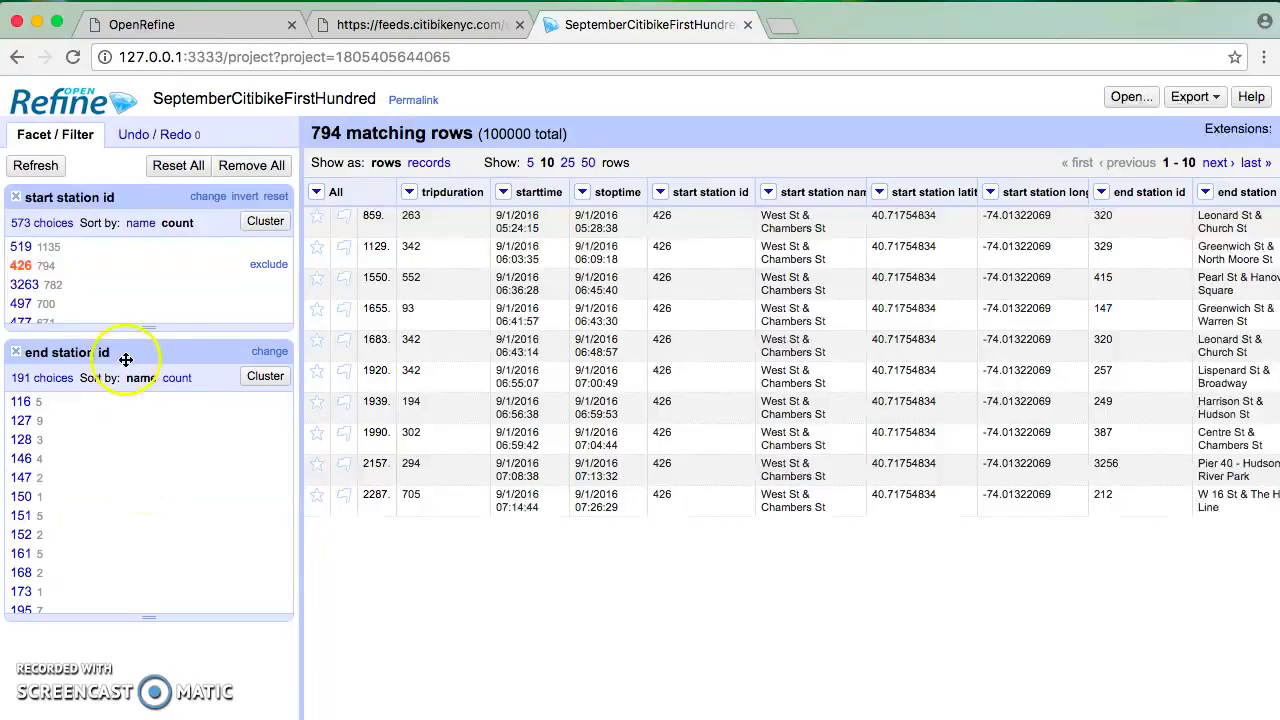
left_click(177, 378)
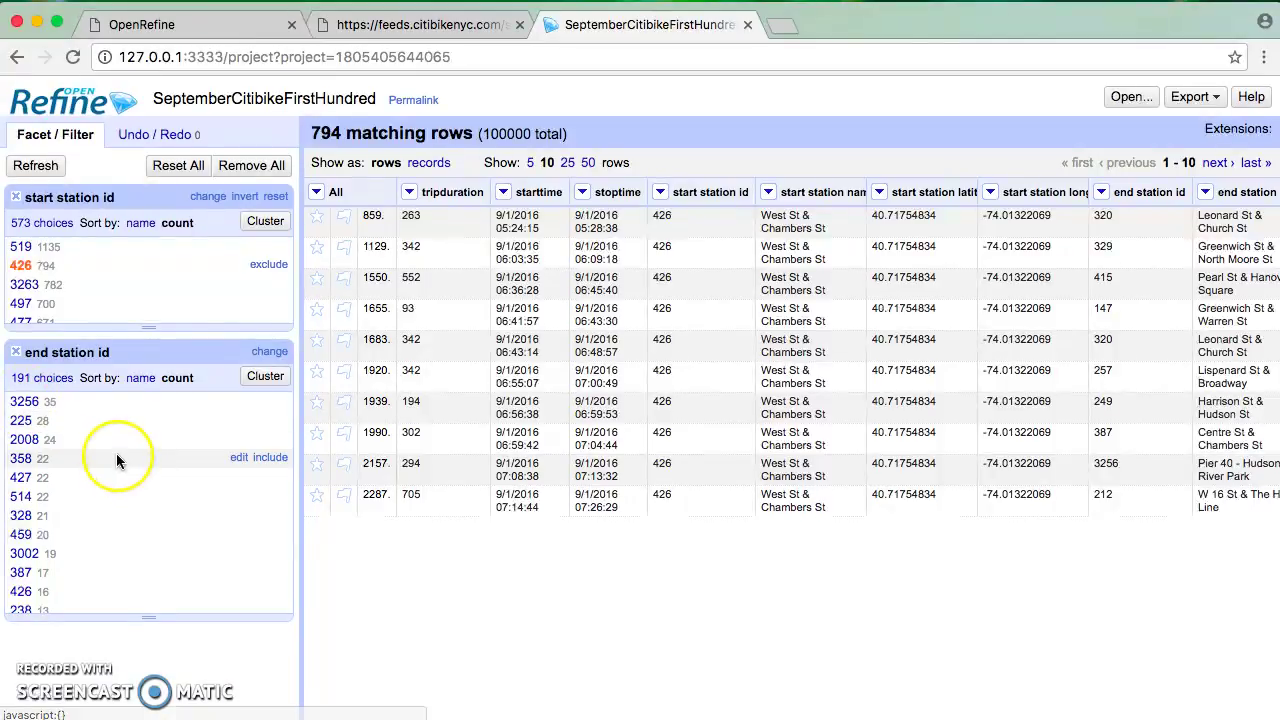
left_click(24, 405)
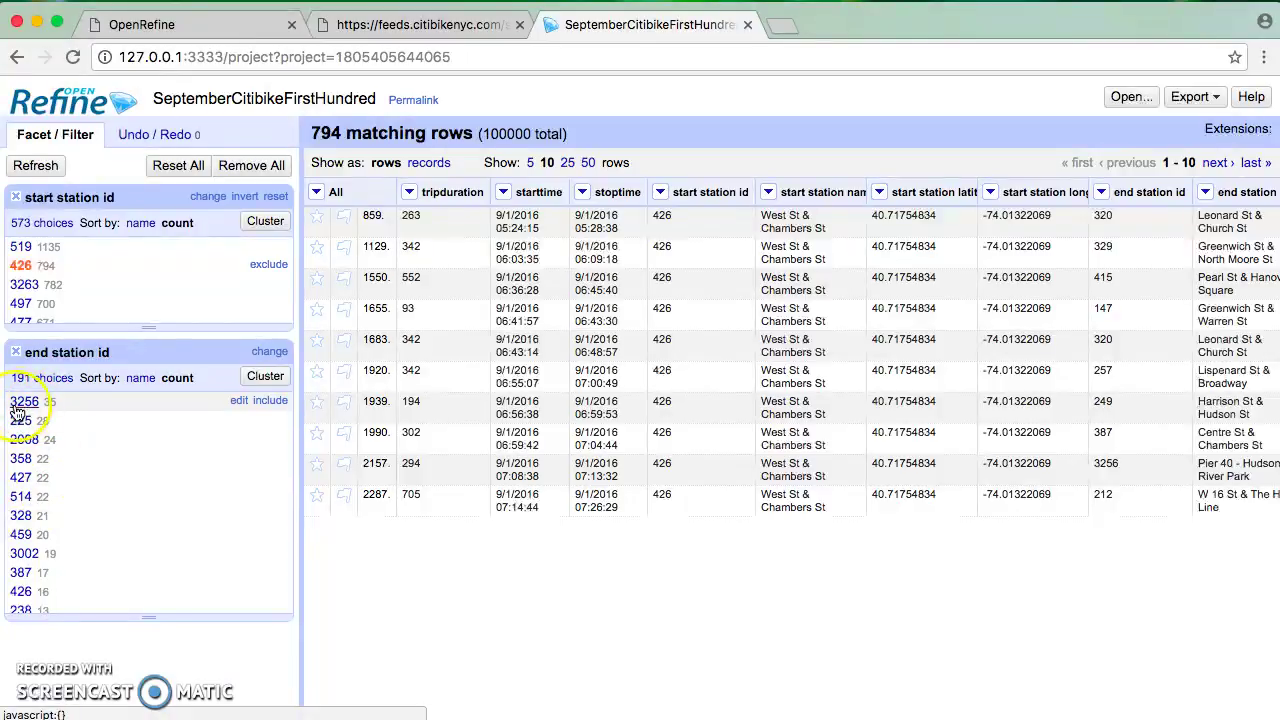
Step: Keep only trips ending at station 3256 and scroll right to its name, Pier 40 - Hudson River Park
left_click(20, 403)
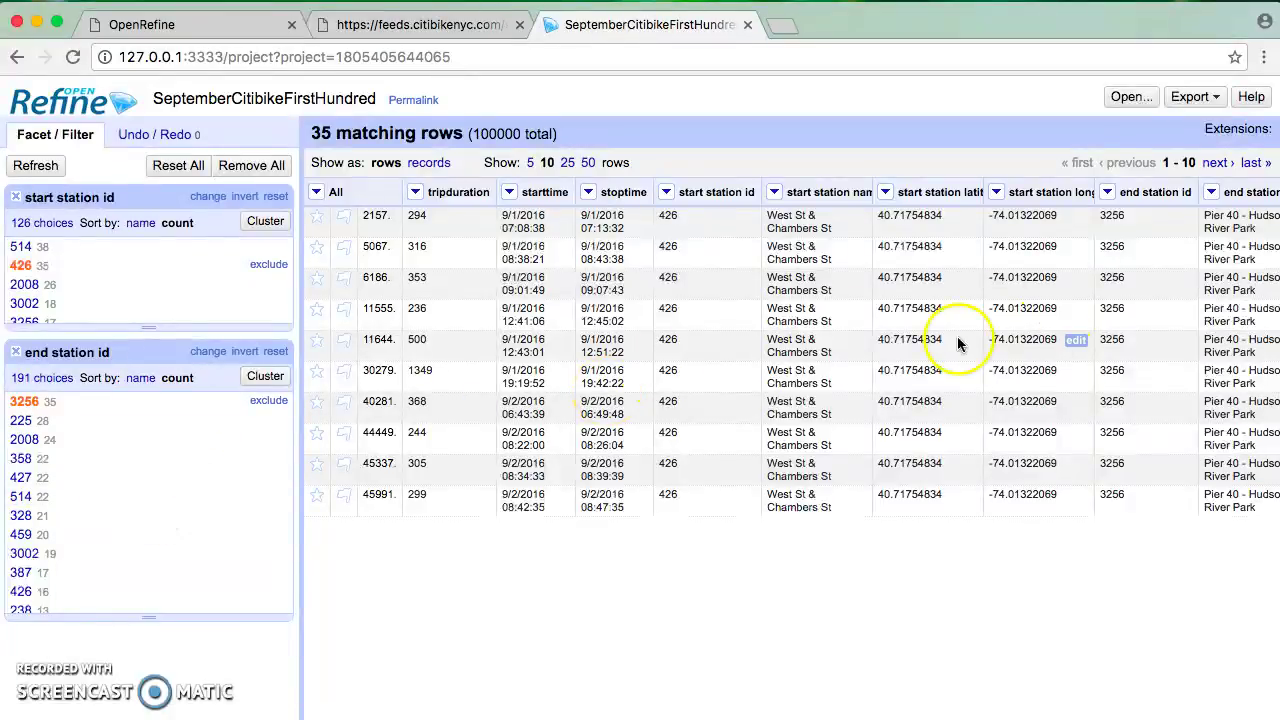
scroll(1120, 277, "right", 2)
scroll(1120, 277, "right", 3)
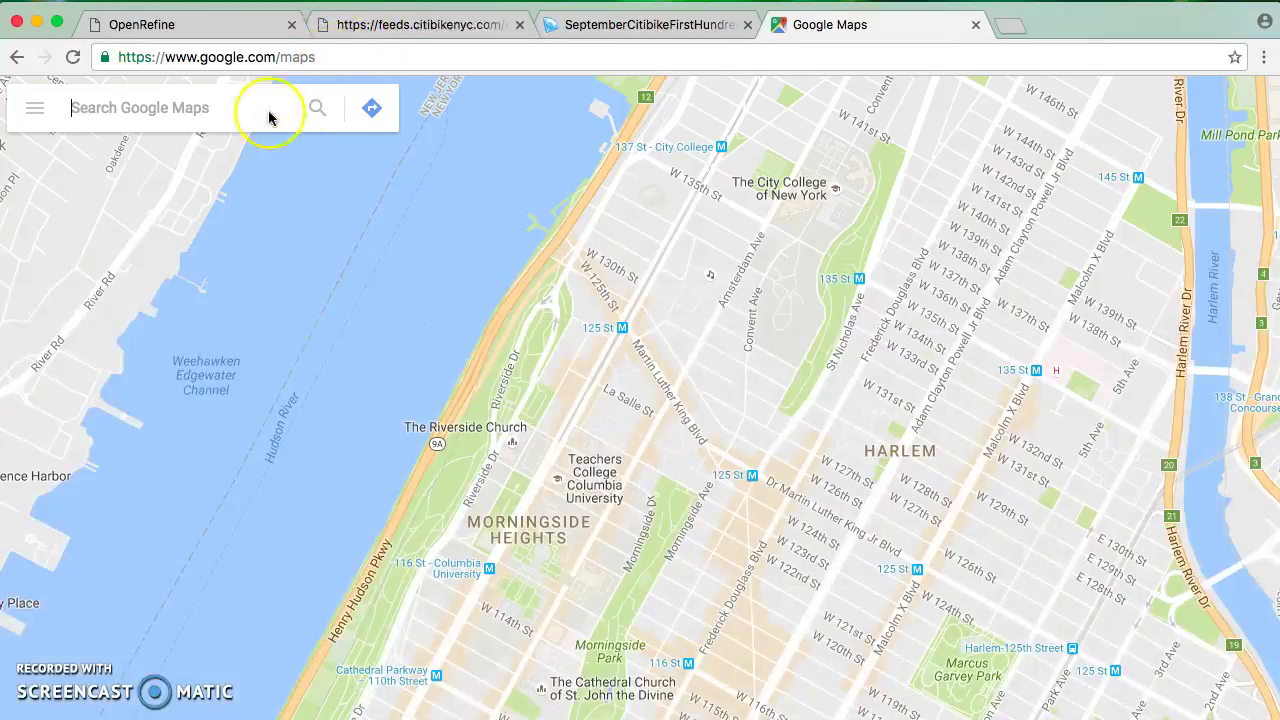
Step: Search Google Maps for 'pier 40', then return to the SeptemberCitibikeFirstHundred project
type("pier 40")
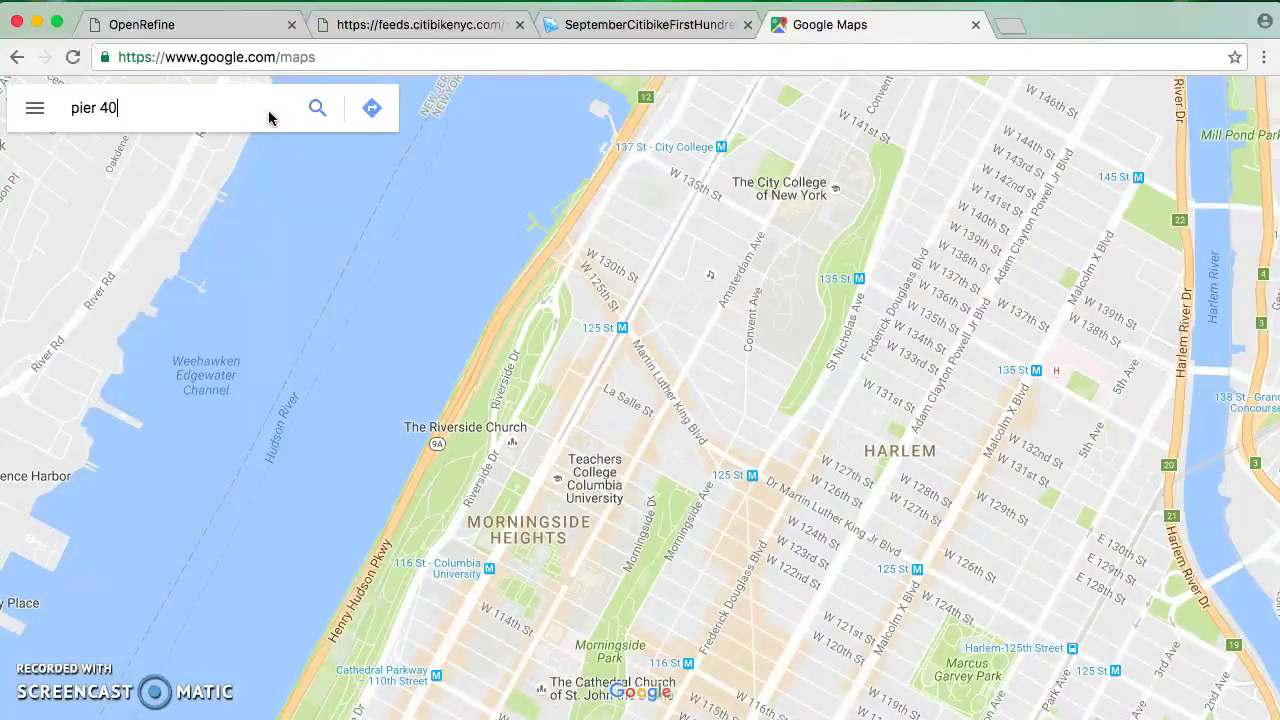
key("Return")
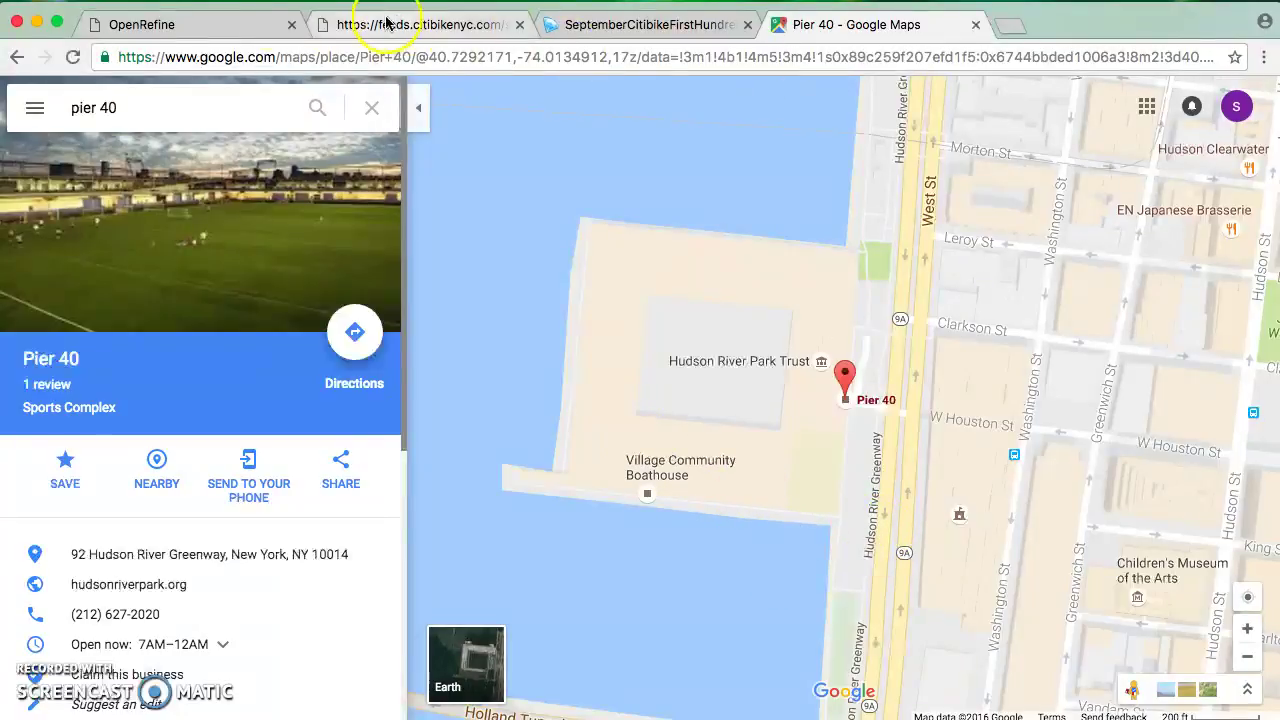
left_click(605, 30)
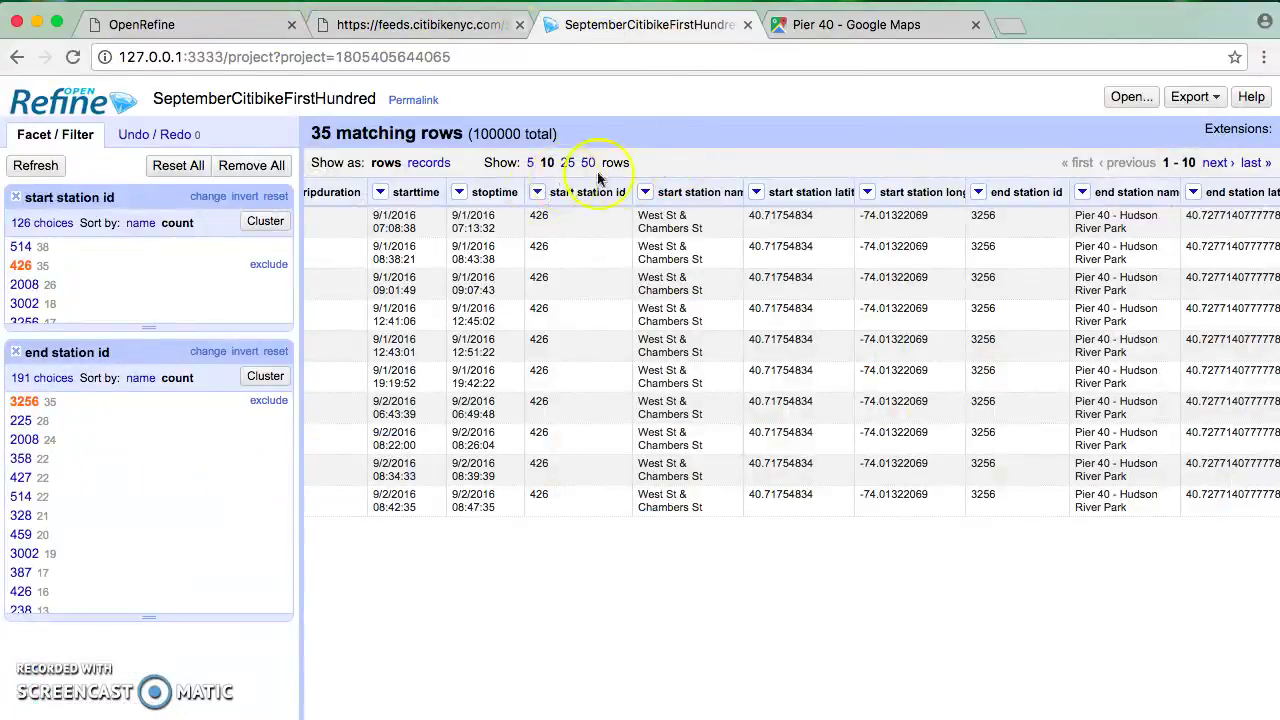
left_click(381, 193)
mouse_move(393, 214)
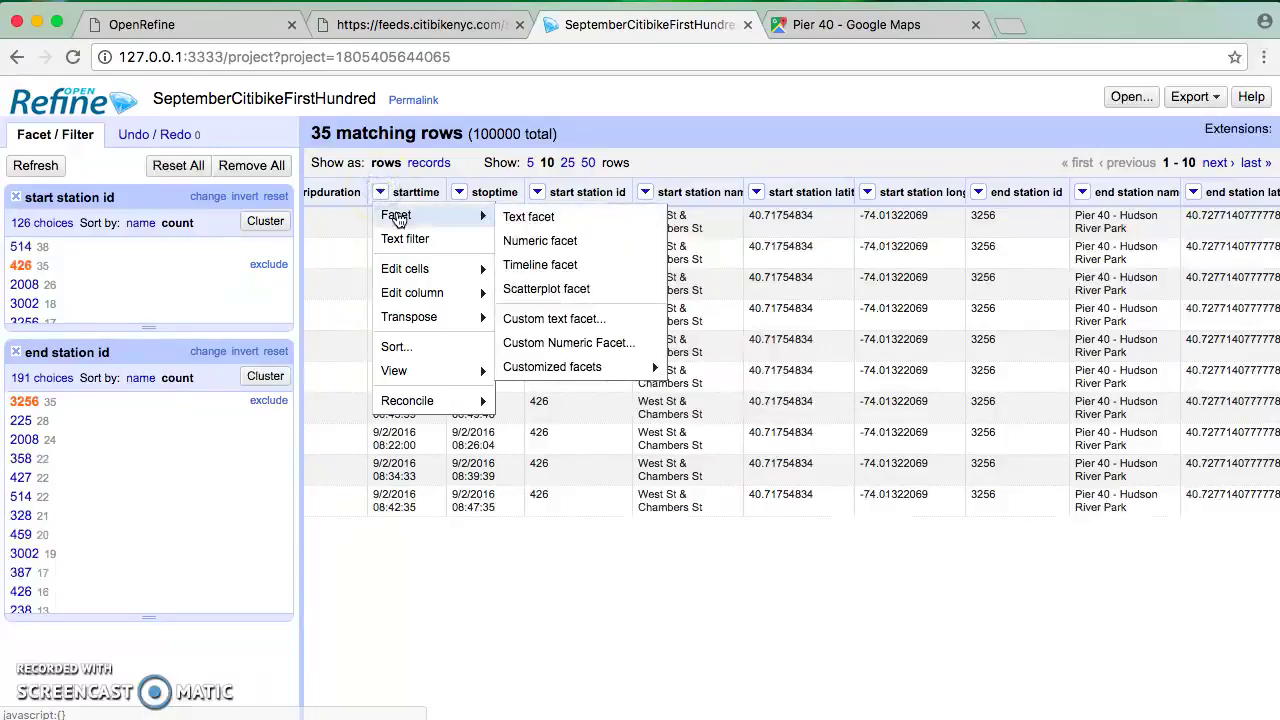
left_click(545, 264)
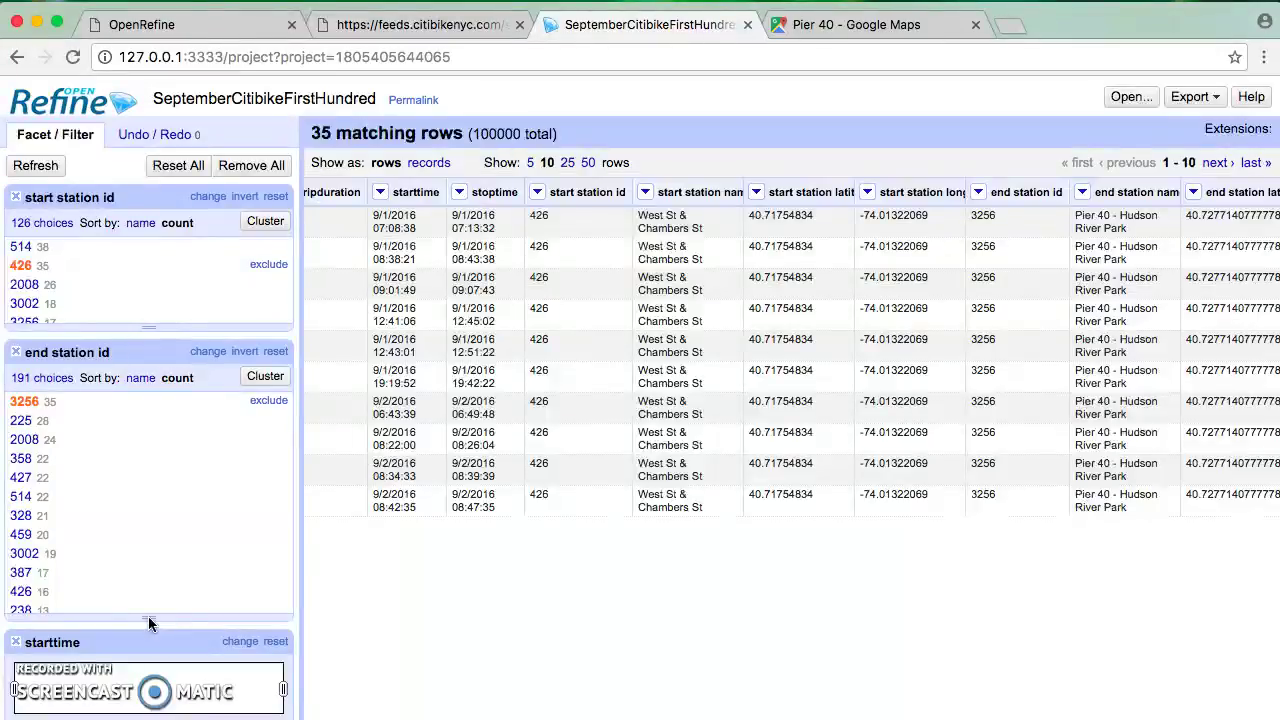
left_click_drag(148, 618, 178, 491)
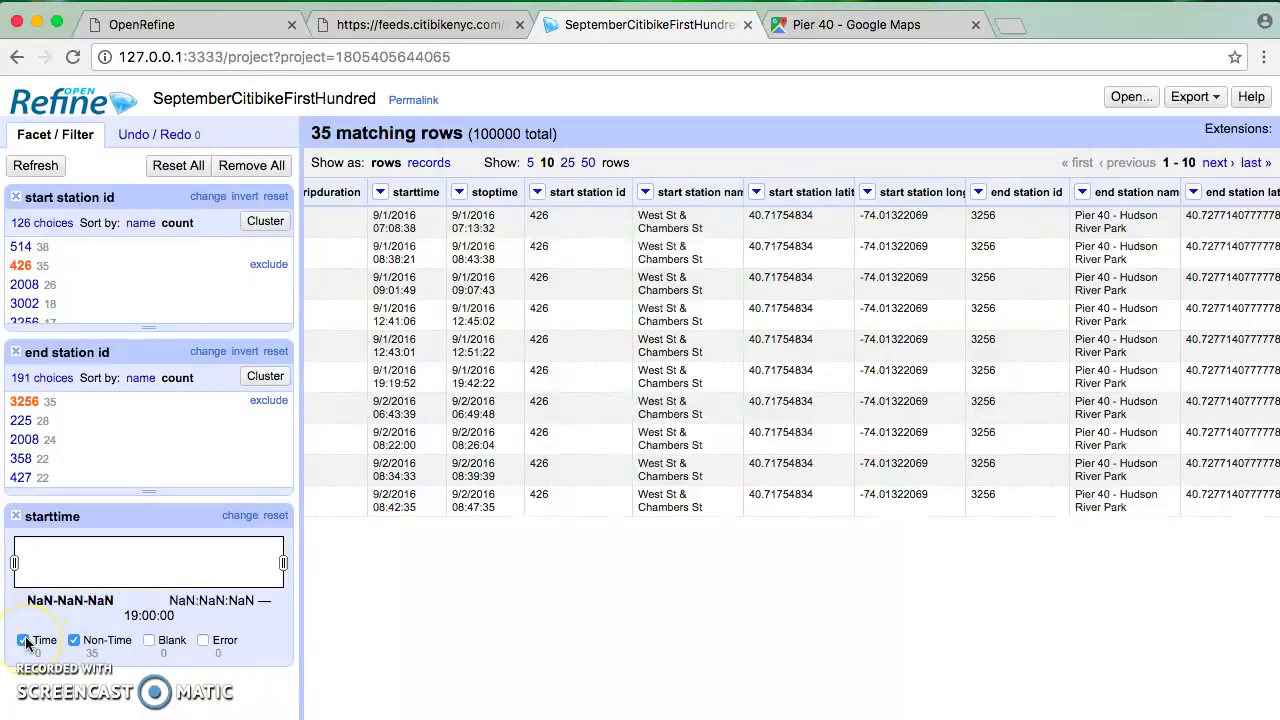
left_click(15, 516)
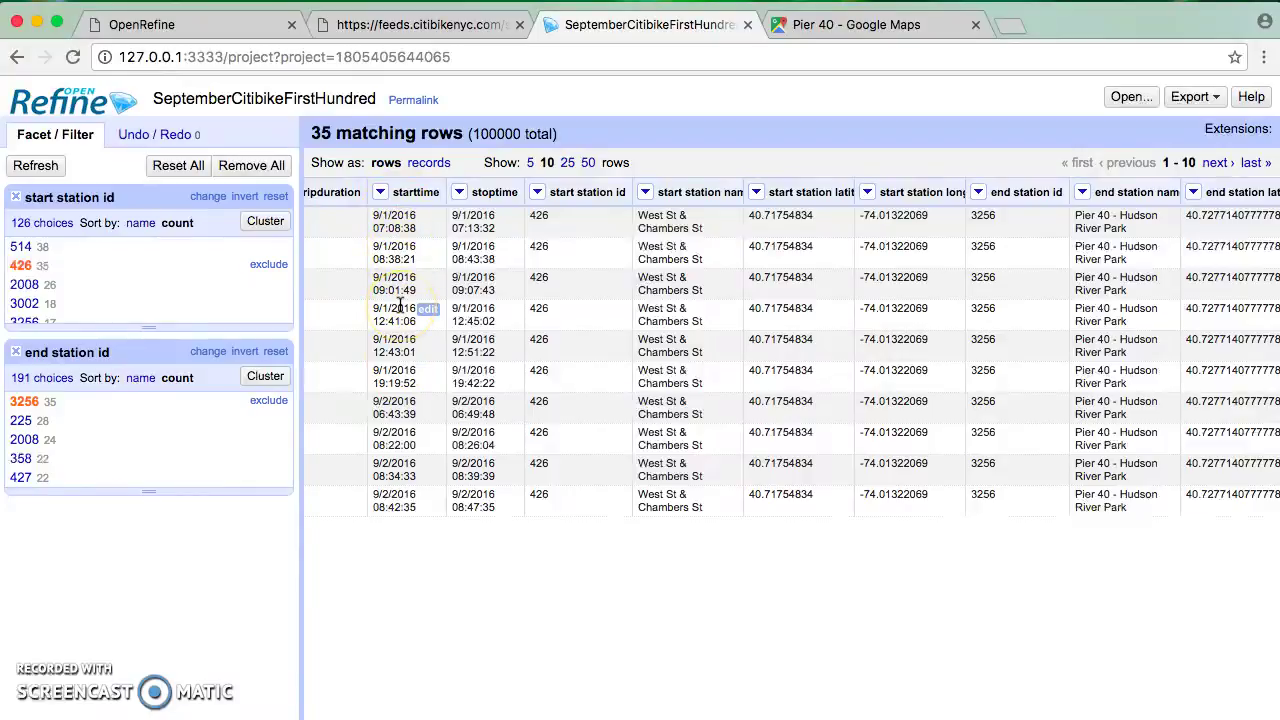
Step: Show the 35 station 426-to-3256 trips at 50 rows per page and scroll through their start times
scroll(357, 314, "left", 3)
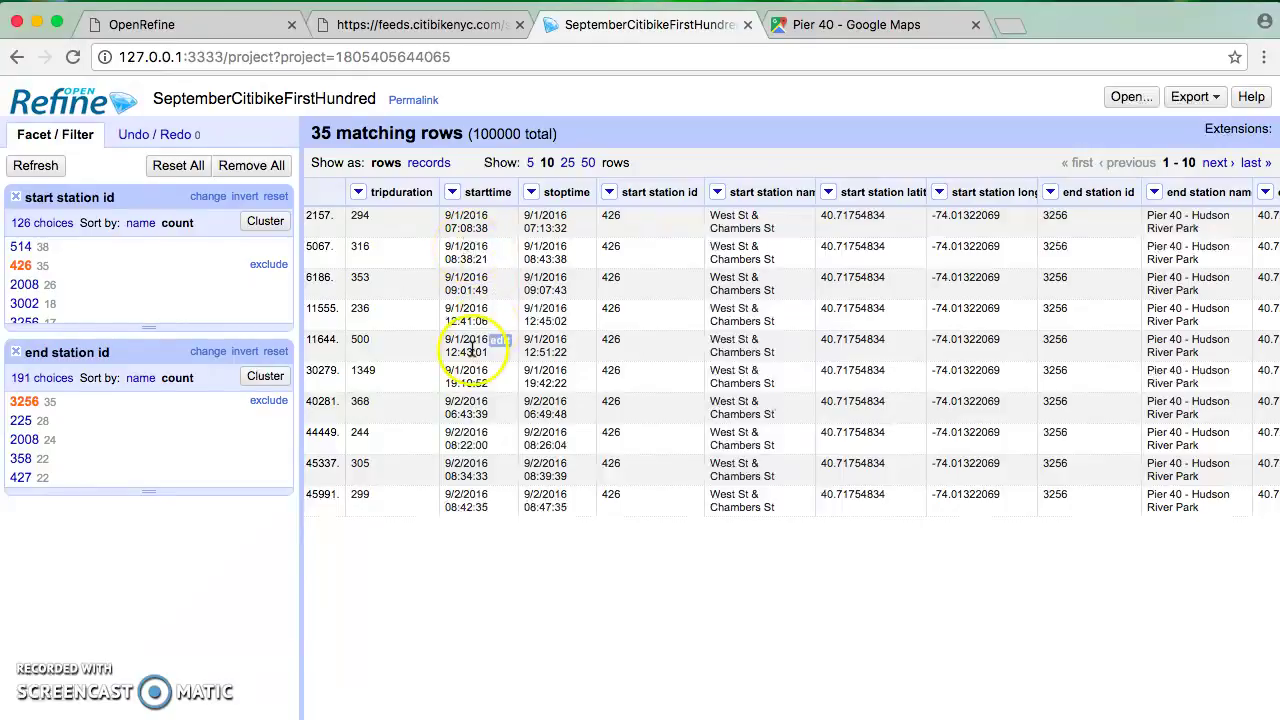
left_click(453, 193)
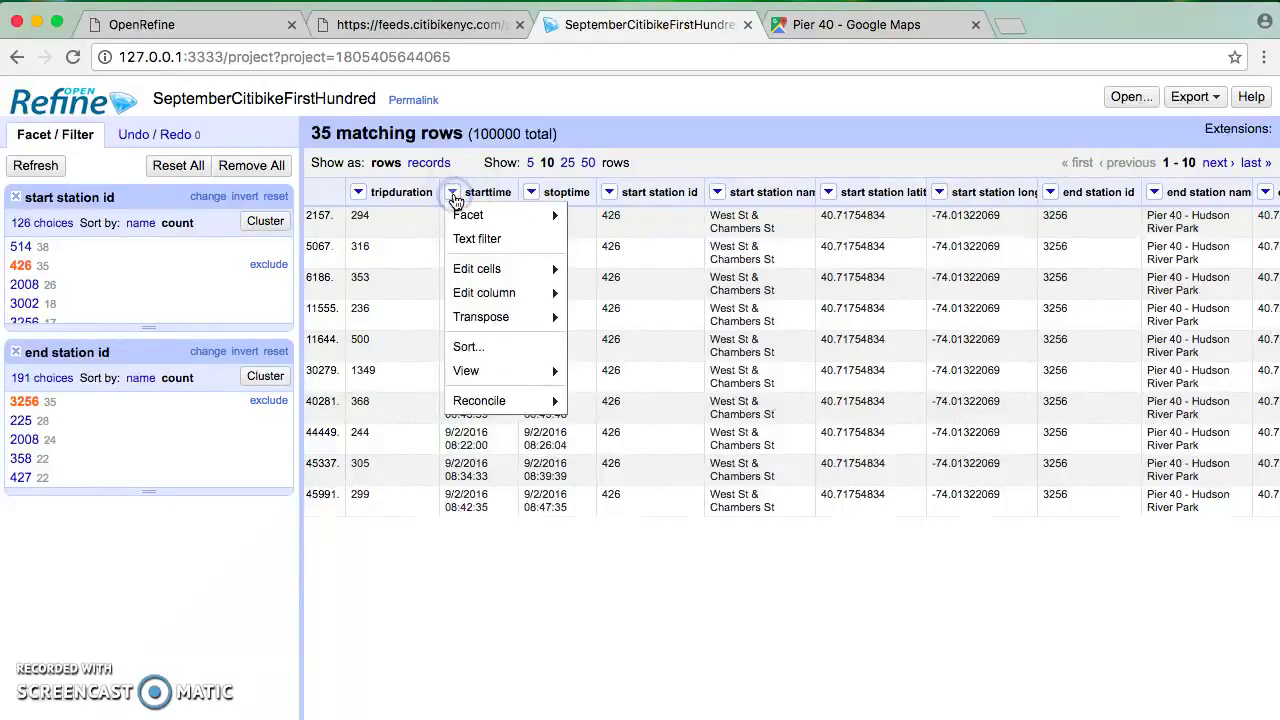
left_click(453, 195)
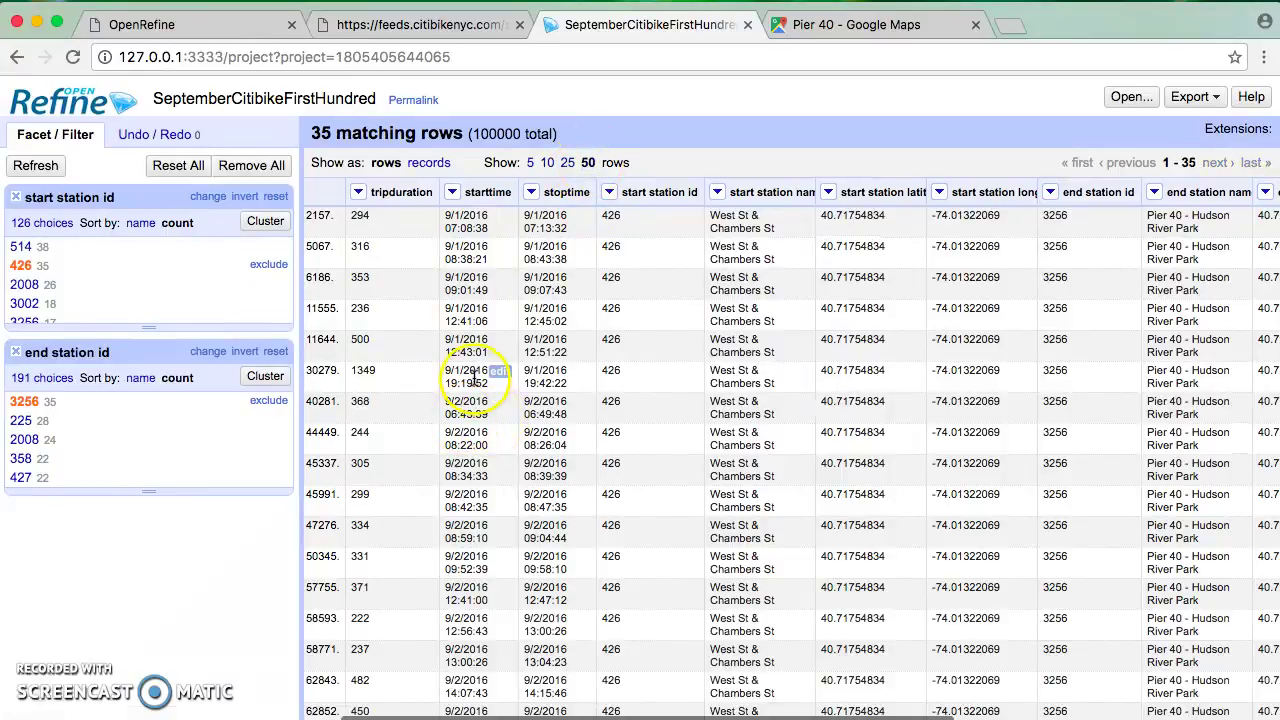
scroll(470, 400, "down", 3)
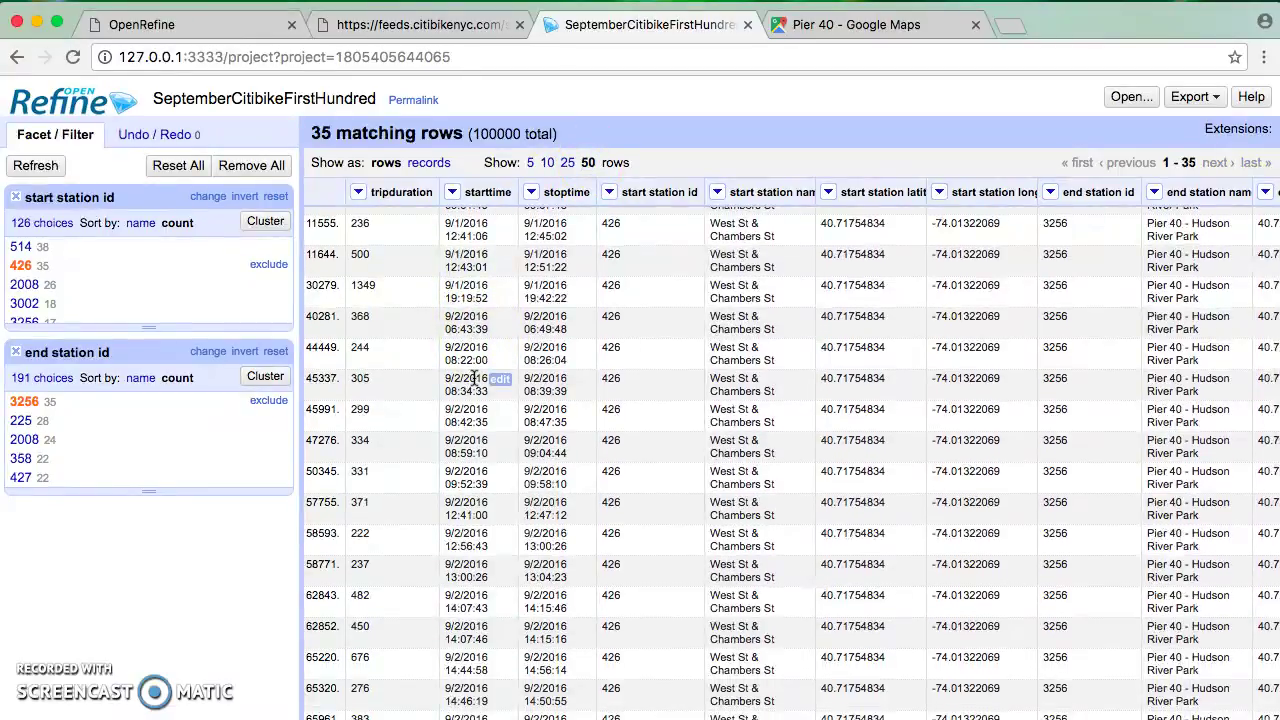
scroll(474, 376, "down", 3)
scroll(474, 376, "down", 8)
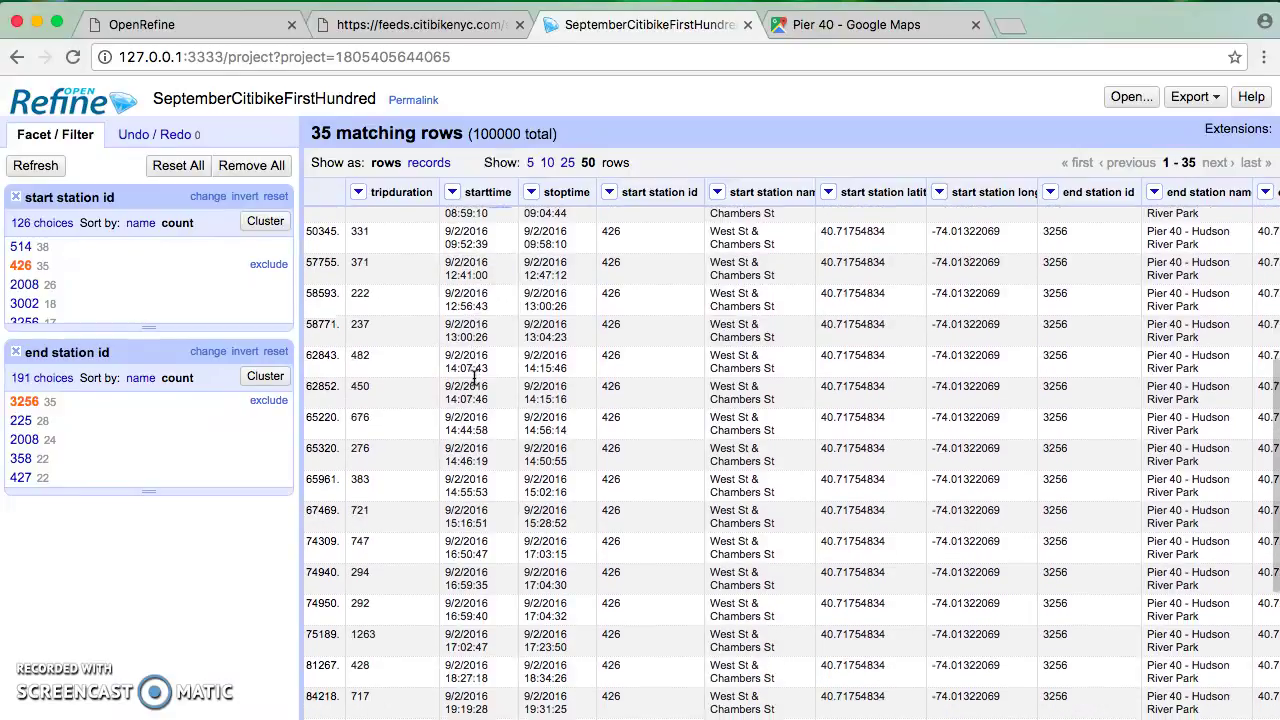
scroll(474, 376, "down", 6)
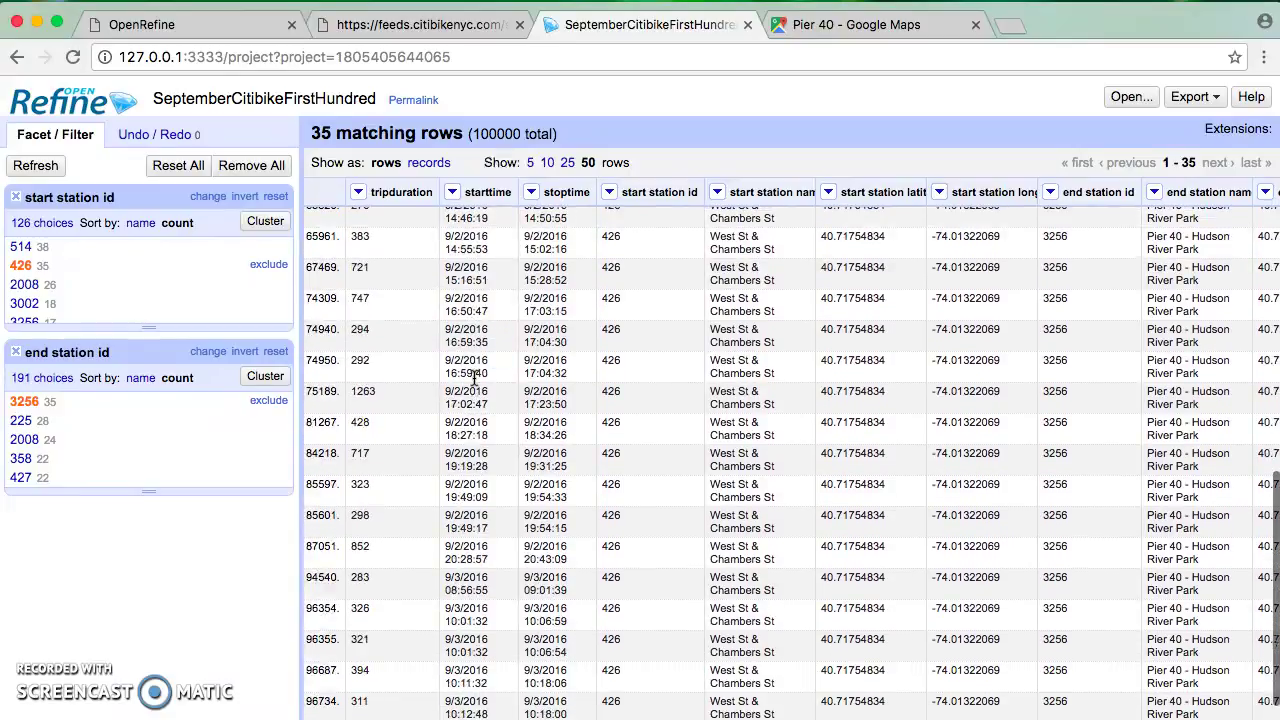
scroll(474, 376, "up", 6)
scroll(474, 376, "up", 10)
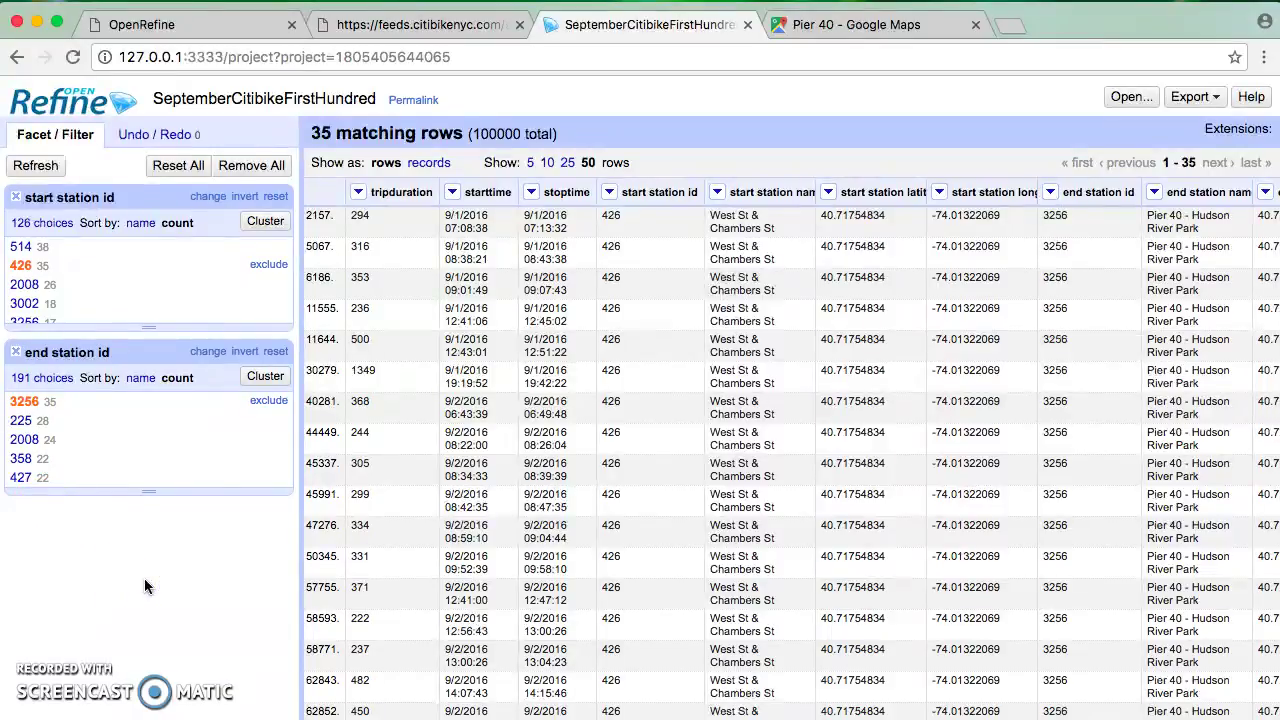
Step: Remove the end station id facet and filter to the 1135 trips starting at station 519
left_click(84, 368)
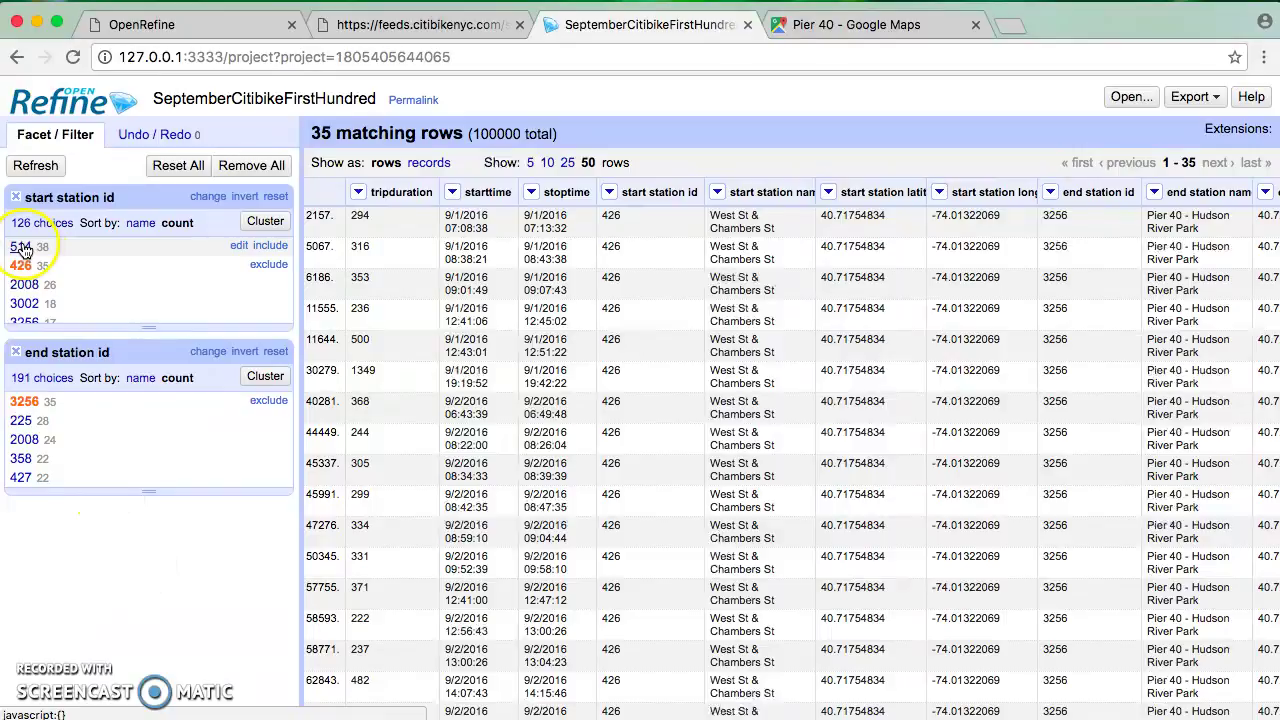
left_click(80, 512)
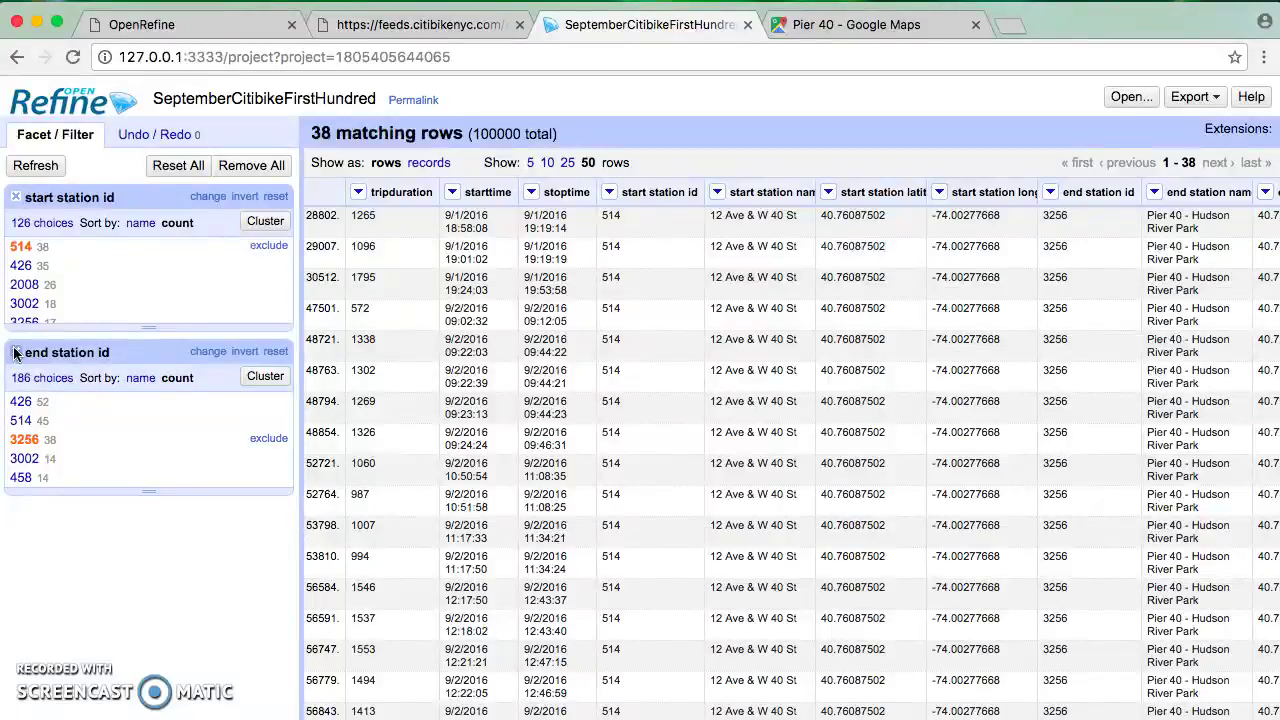
left_click(42, 380)
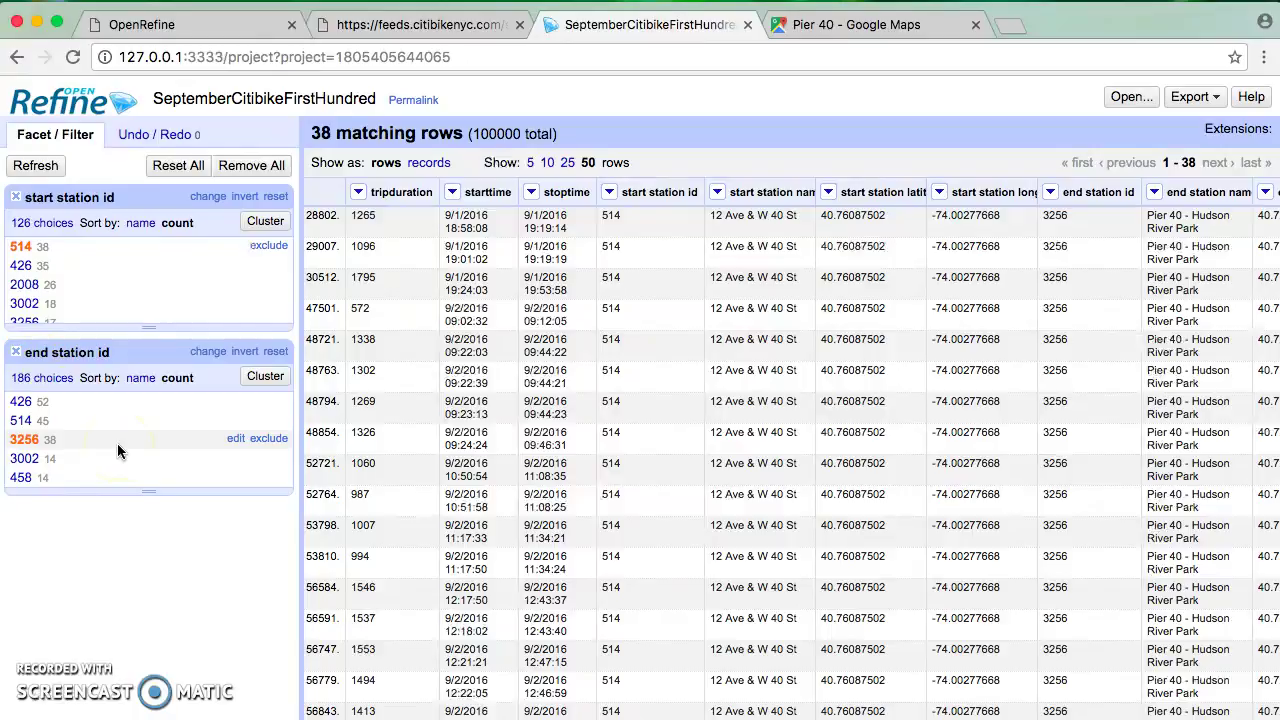
left_click(16, 354)
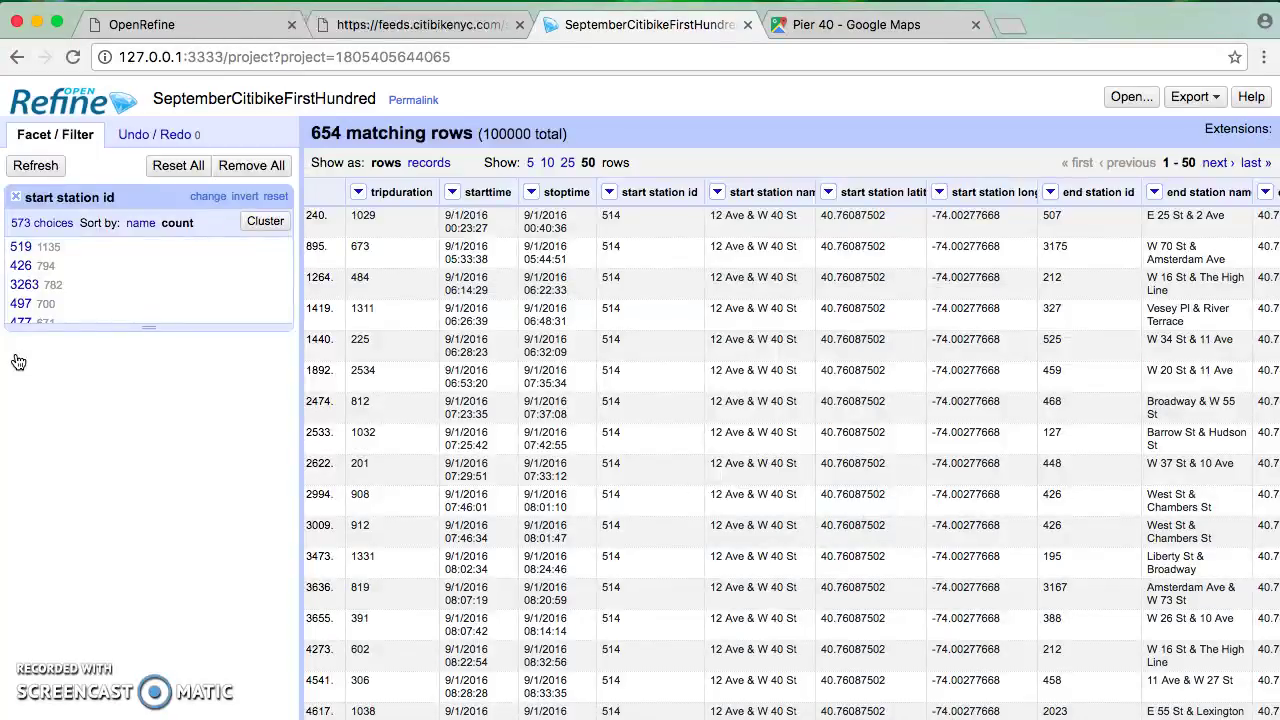
left_click(20, 250)
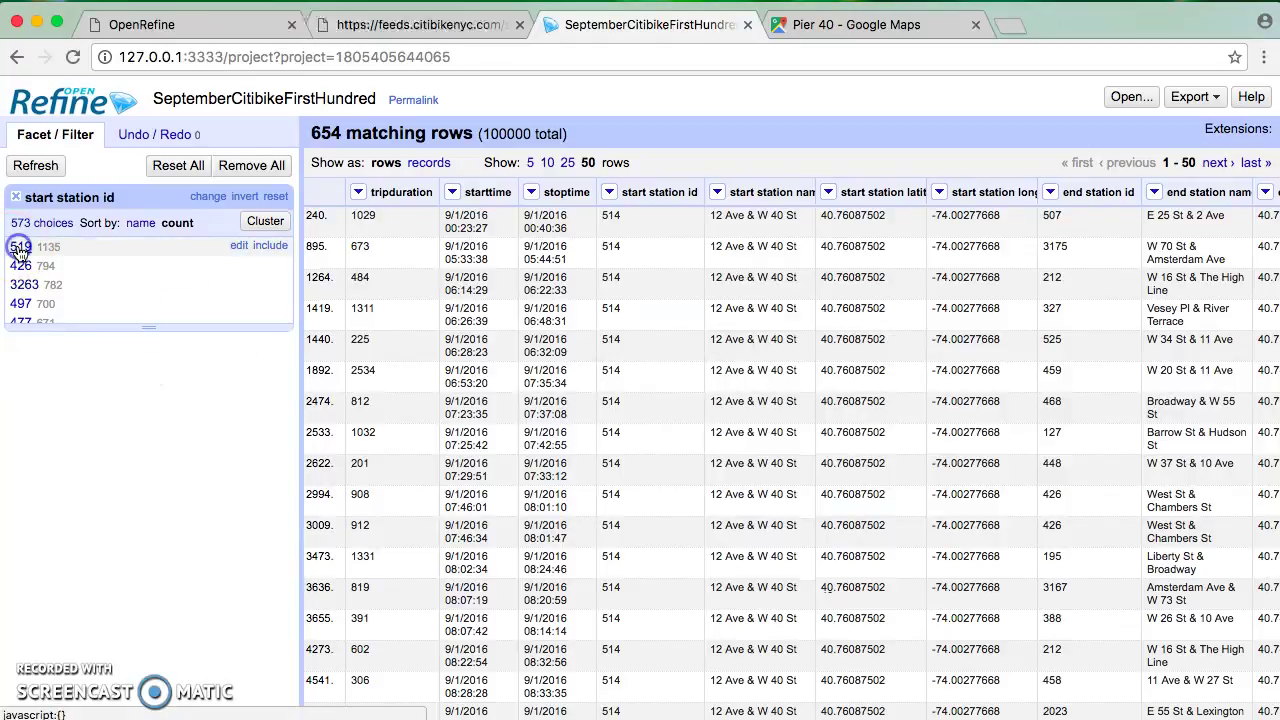
left_click(20, 248)
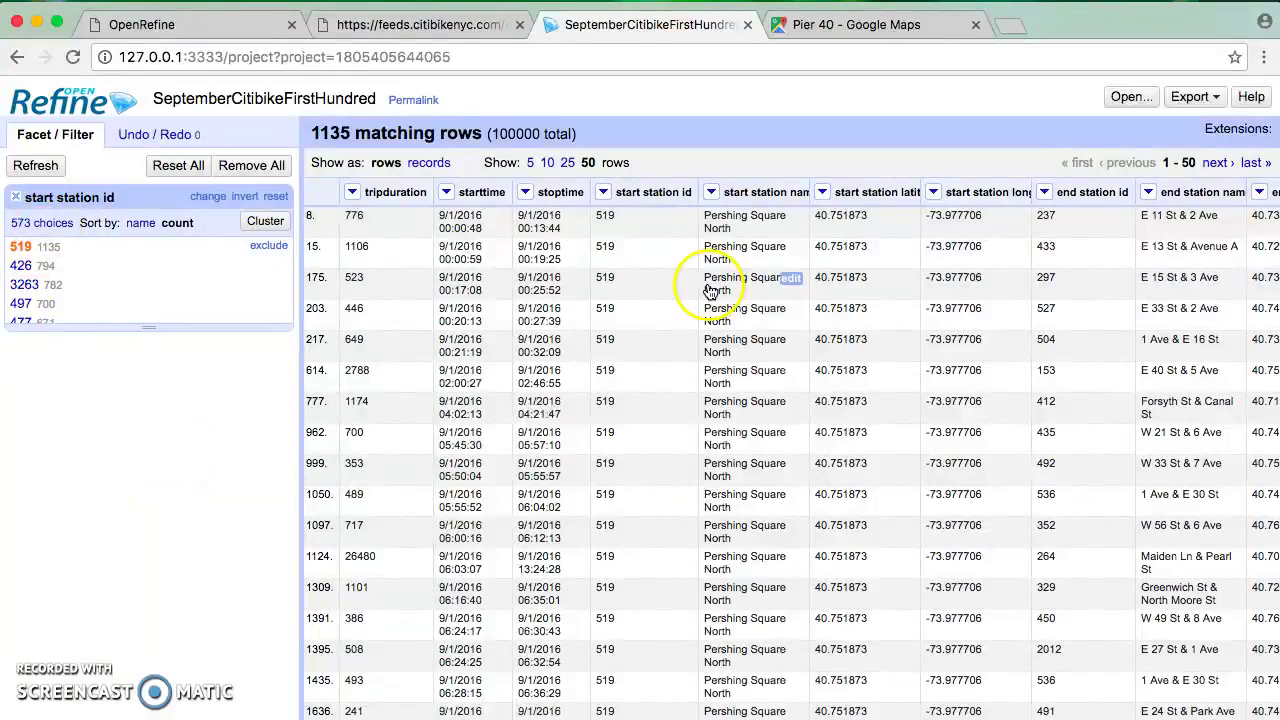
Step: Add a count-sorted end station id facet and keep the 33 trips ending at station 492
left_click(1043, 191)
mouse_move(1060, 218)
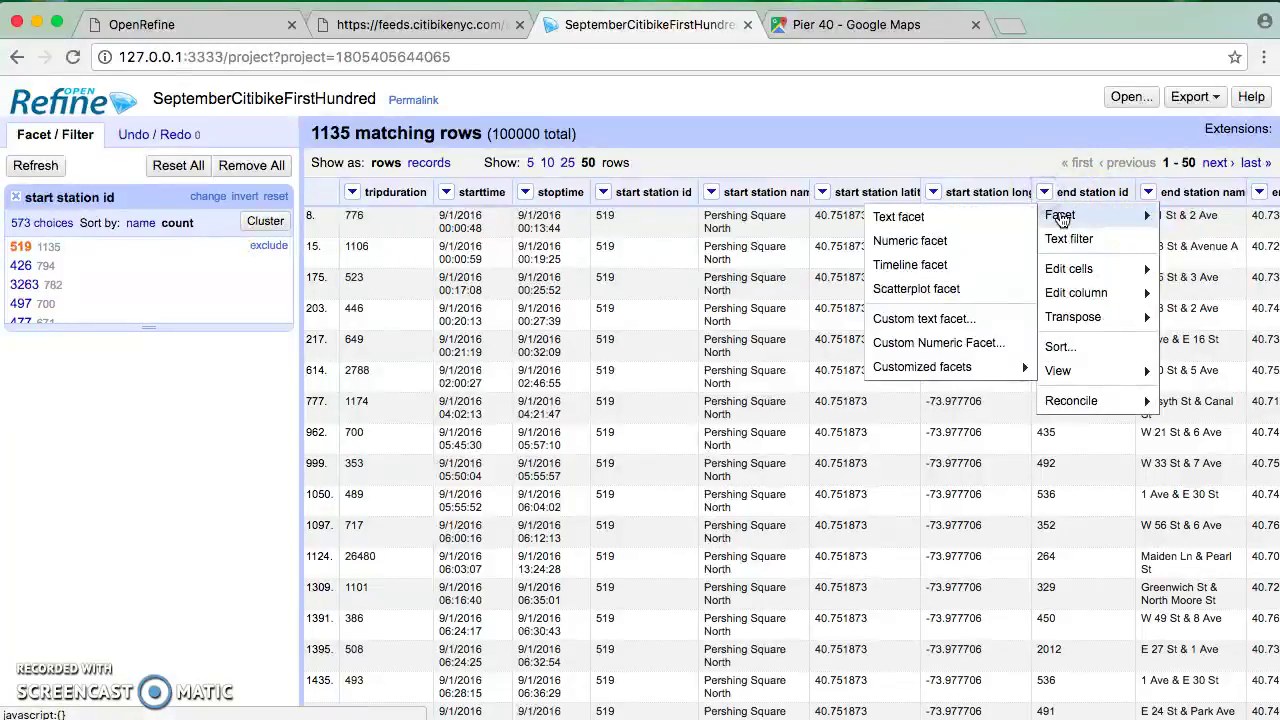
left_click(963, 217)
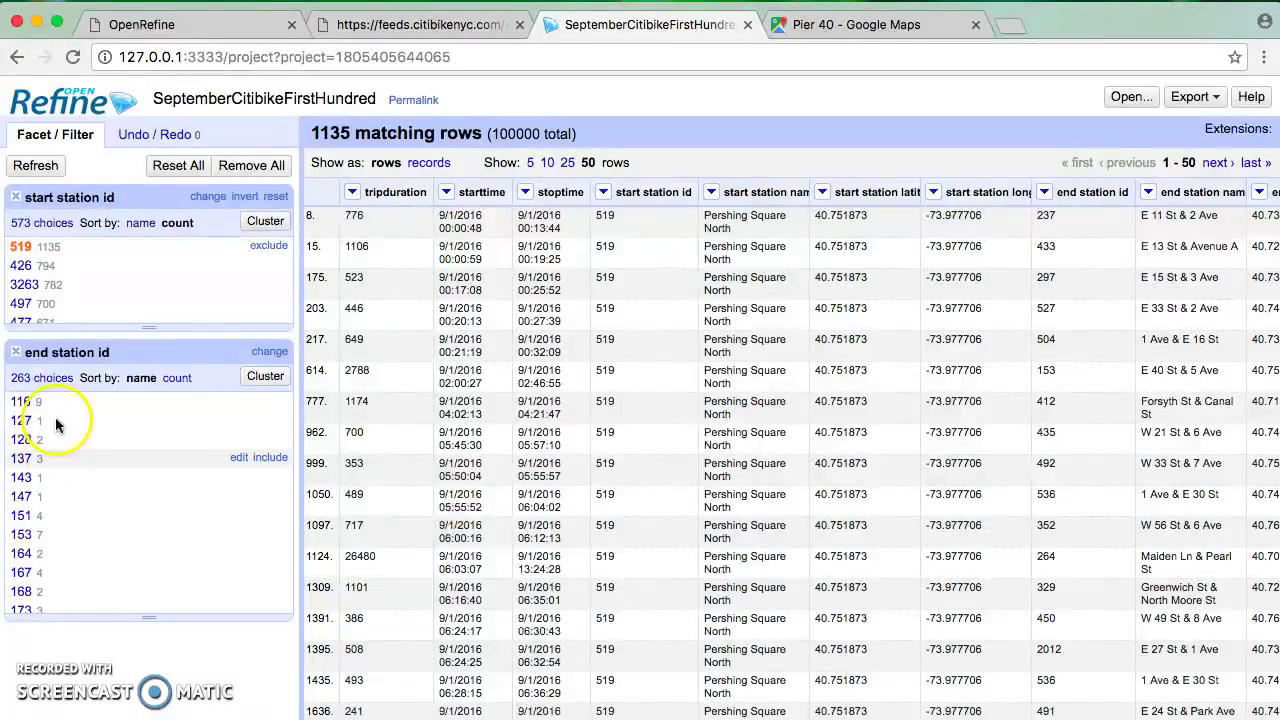
left_click(177, 377)
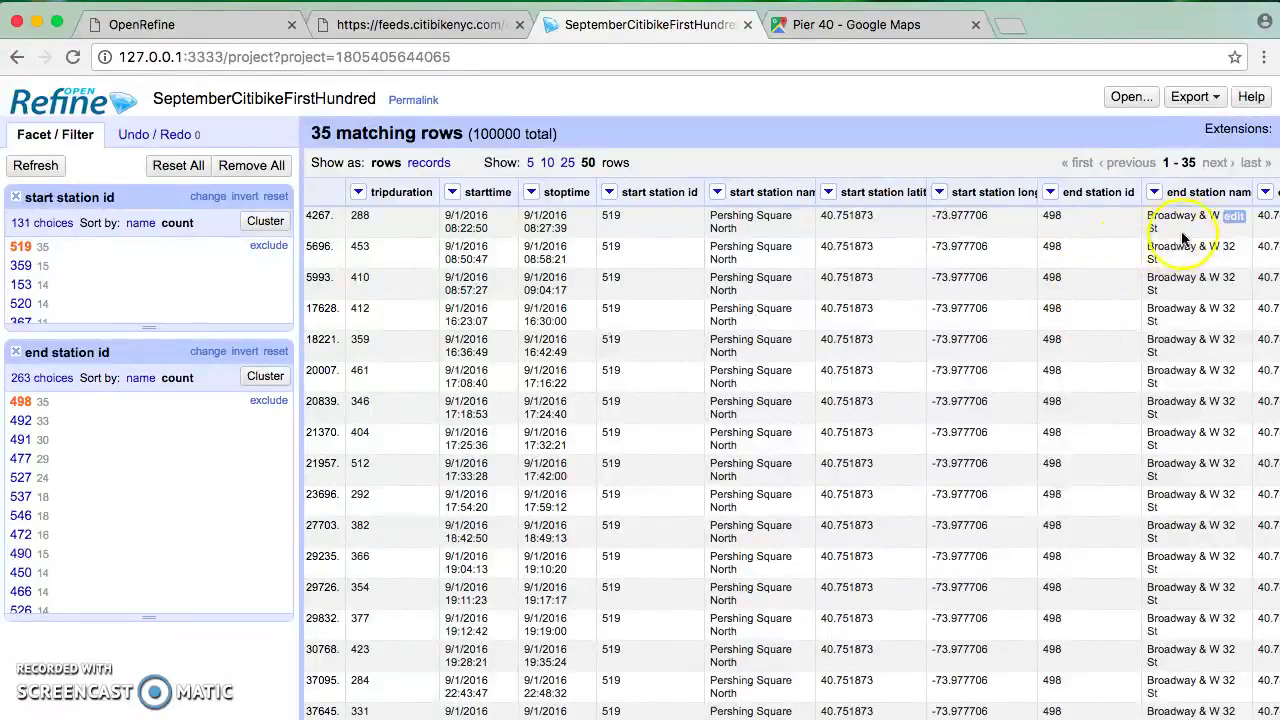
left_click(20, 422)
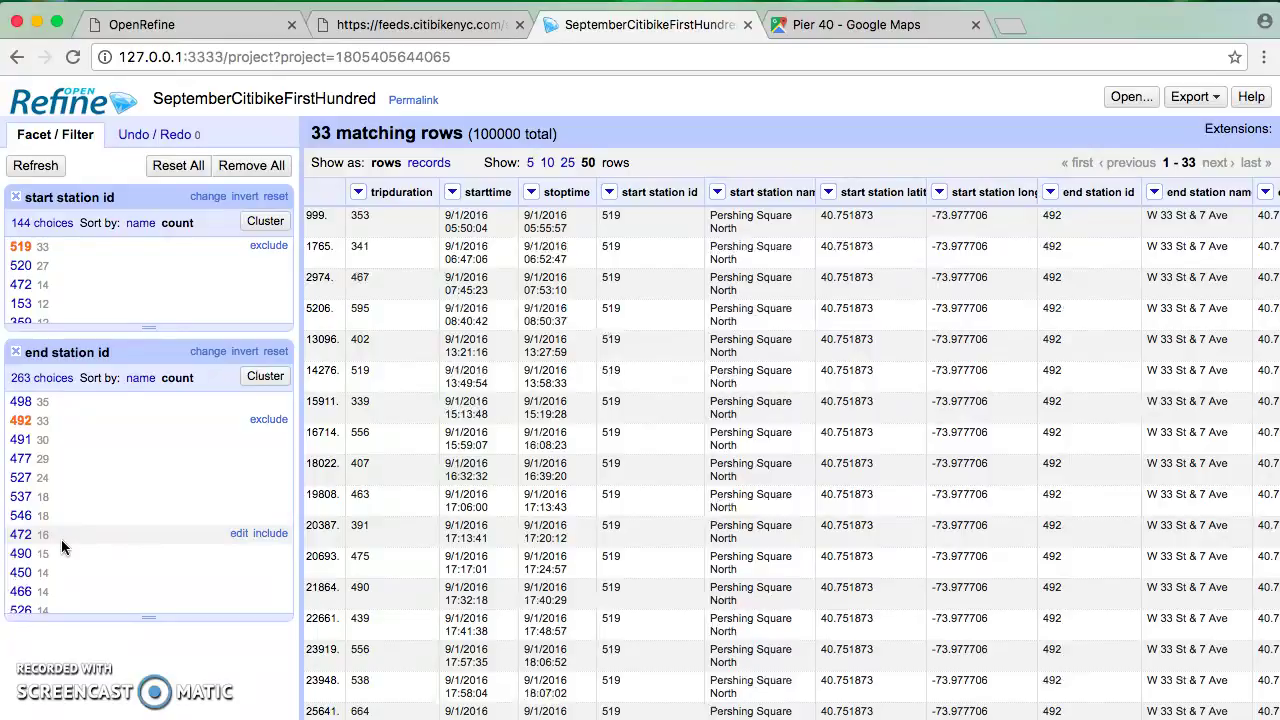
Step: Remove the end station id facet and deselect start station 519 to show all 100000 rows
left_click(304, 548)
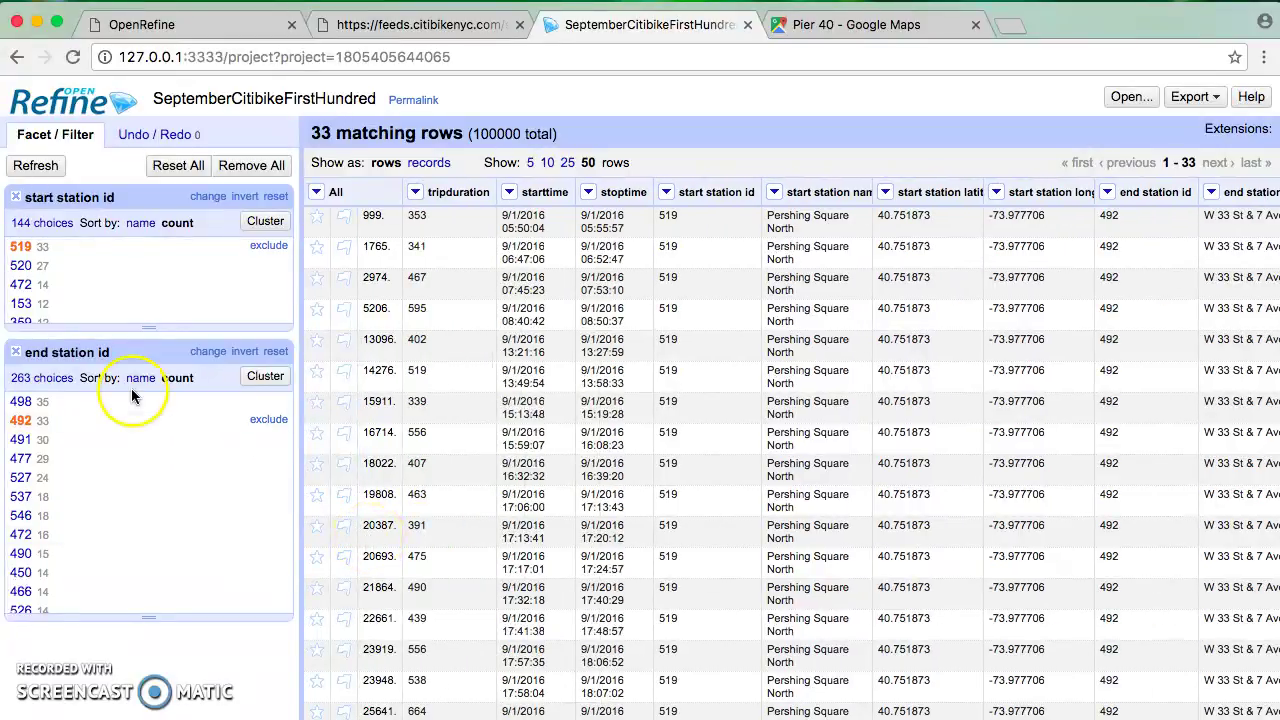
left_click(15, 352)
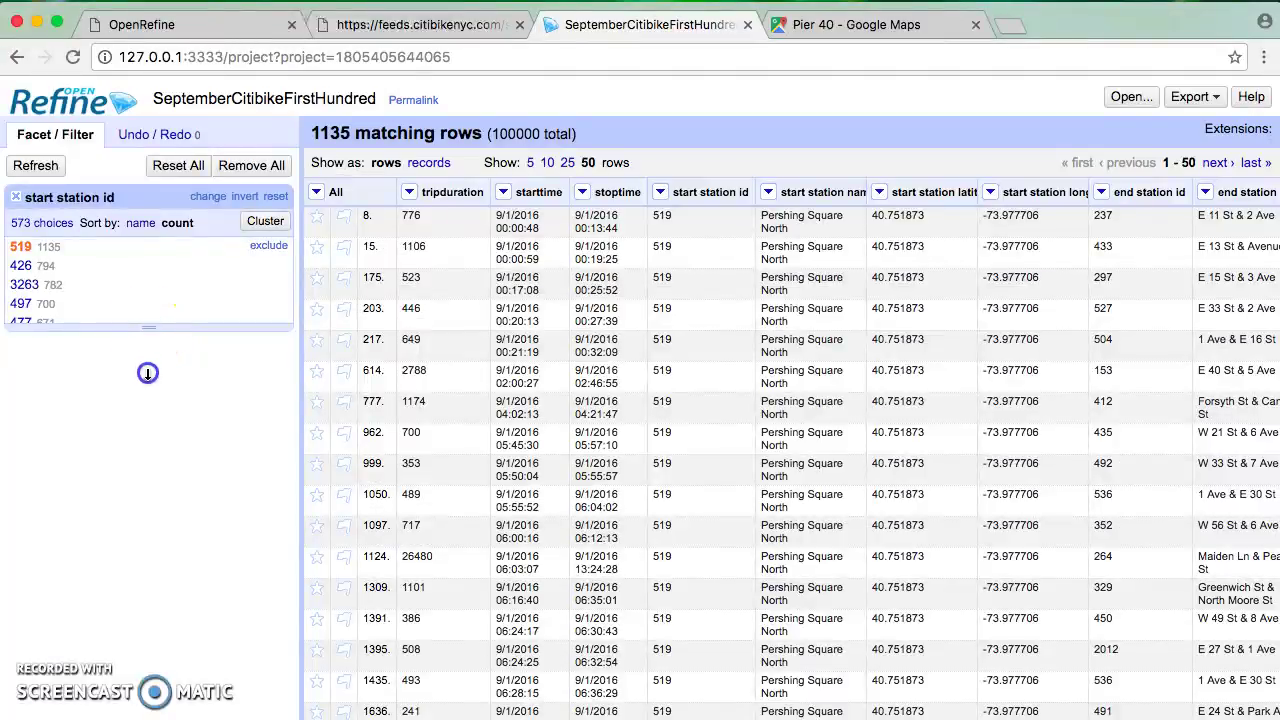
left_click_drag(148, 373, 147, 475)
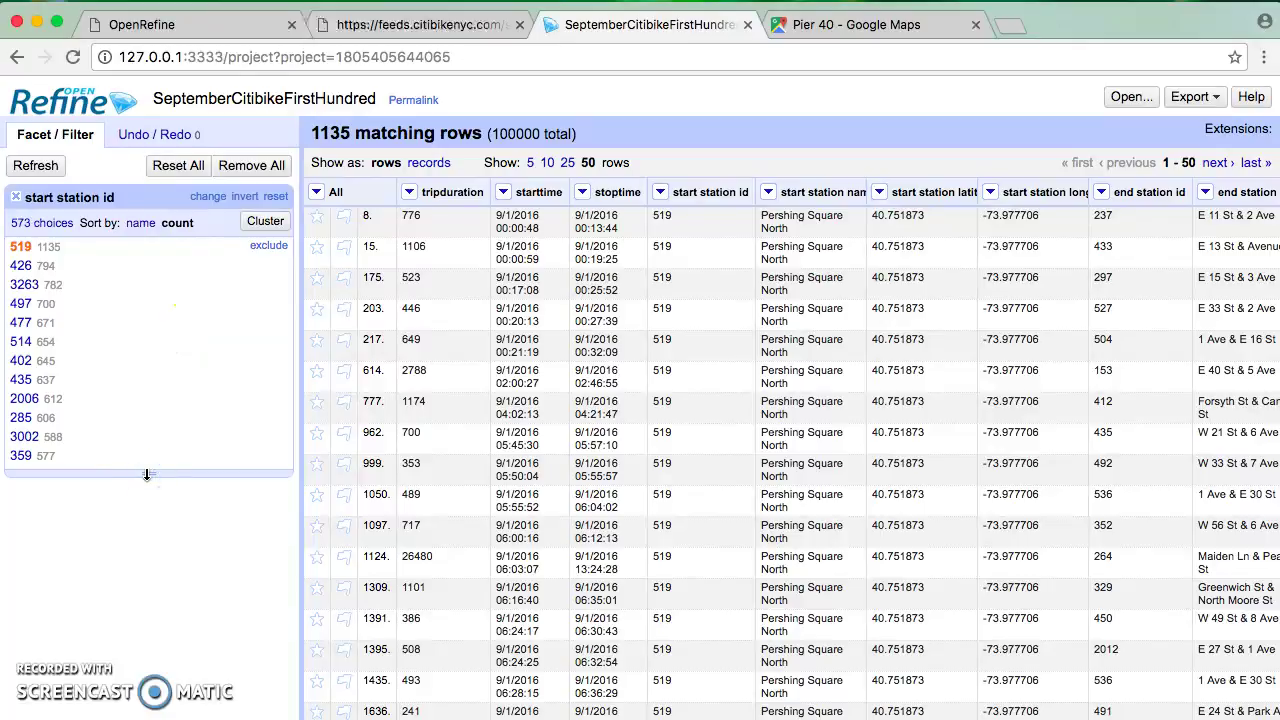
left_click(136, 577)
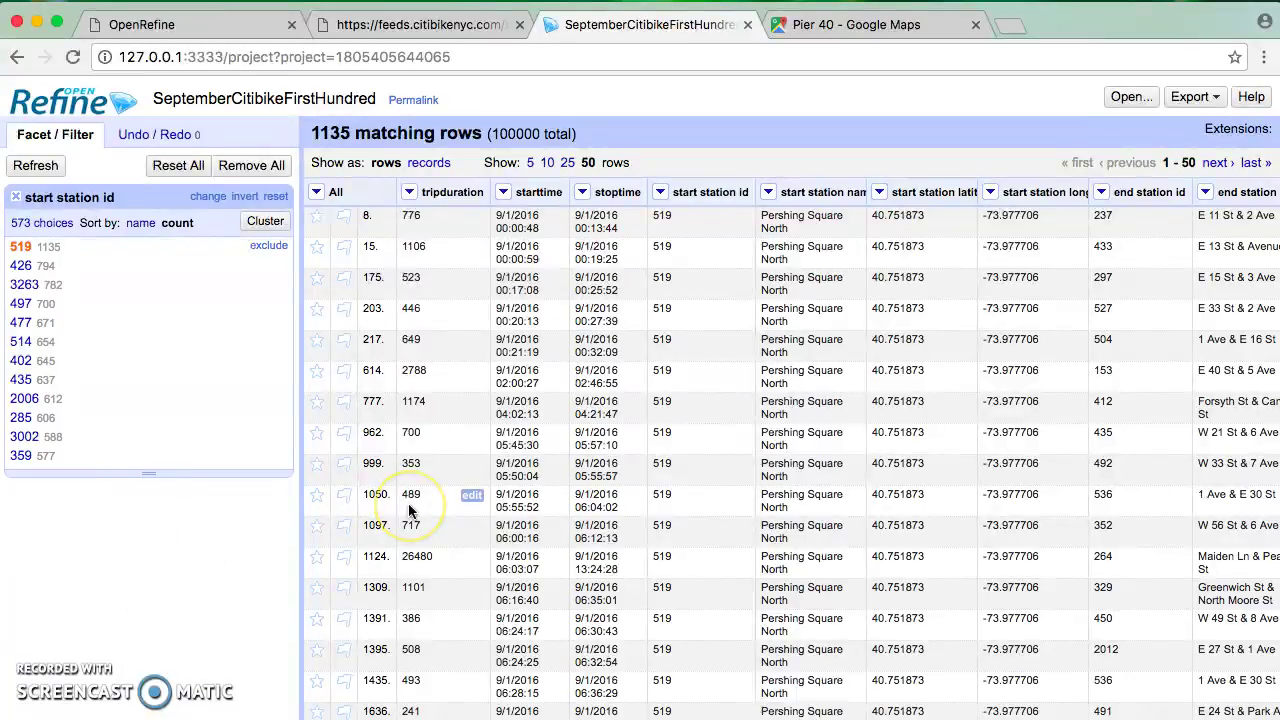
left_click(268, 245)
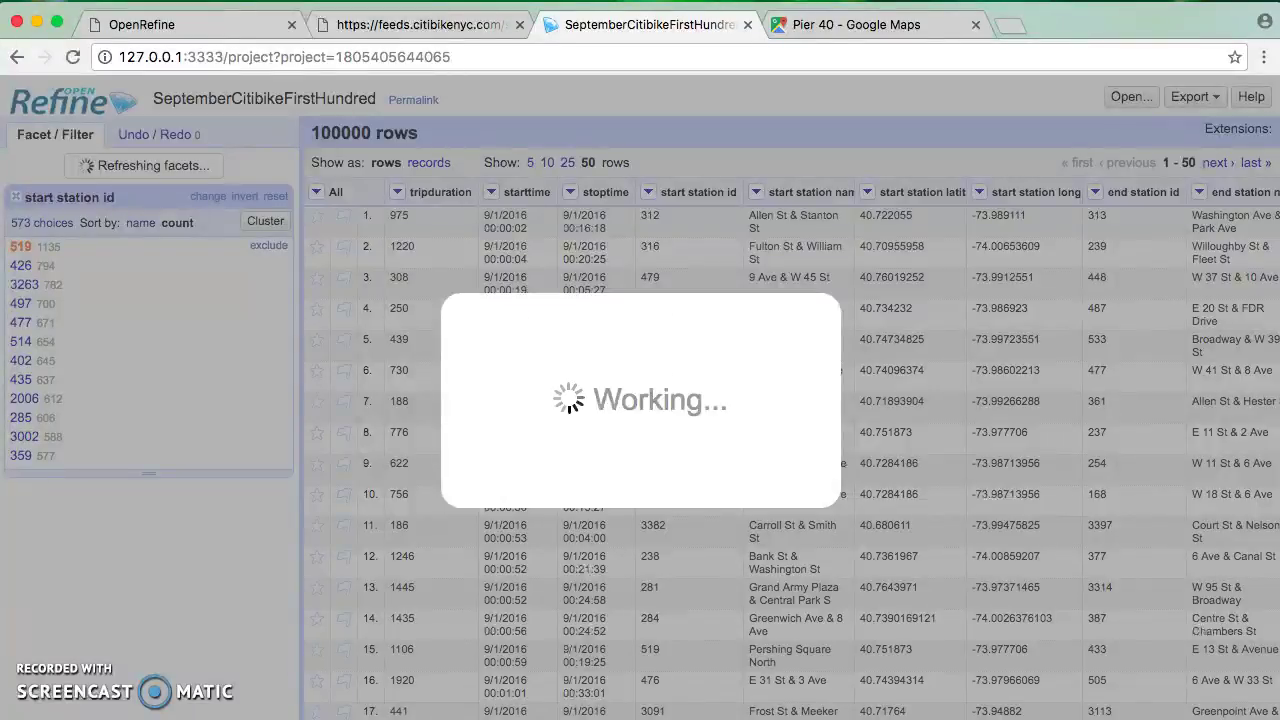